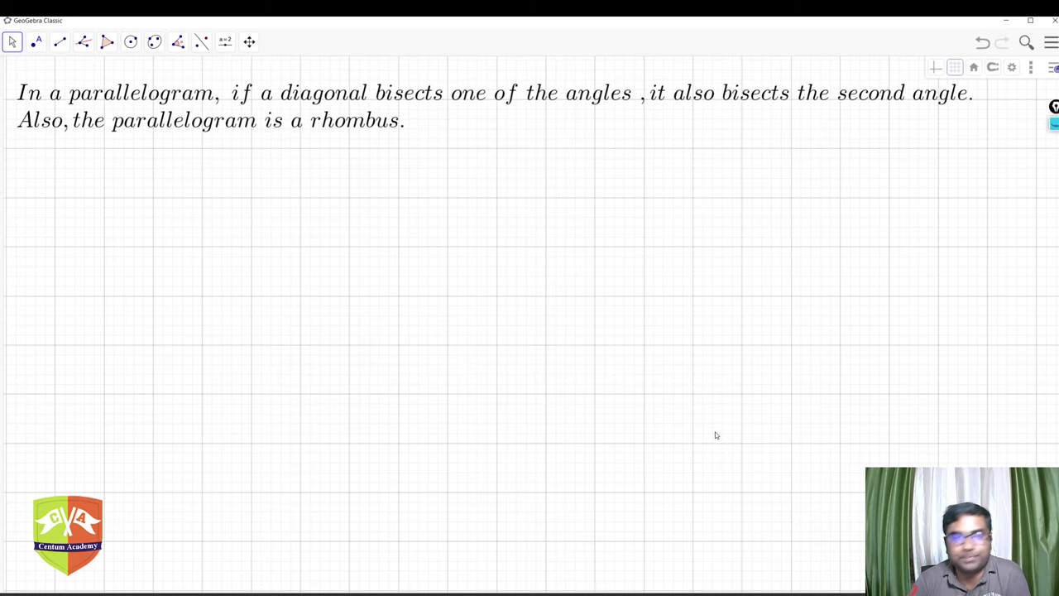
Draw the shaded parallelogram polygon ABCD below the theorem statement, closing it at A
left_click(107, 41)
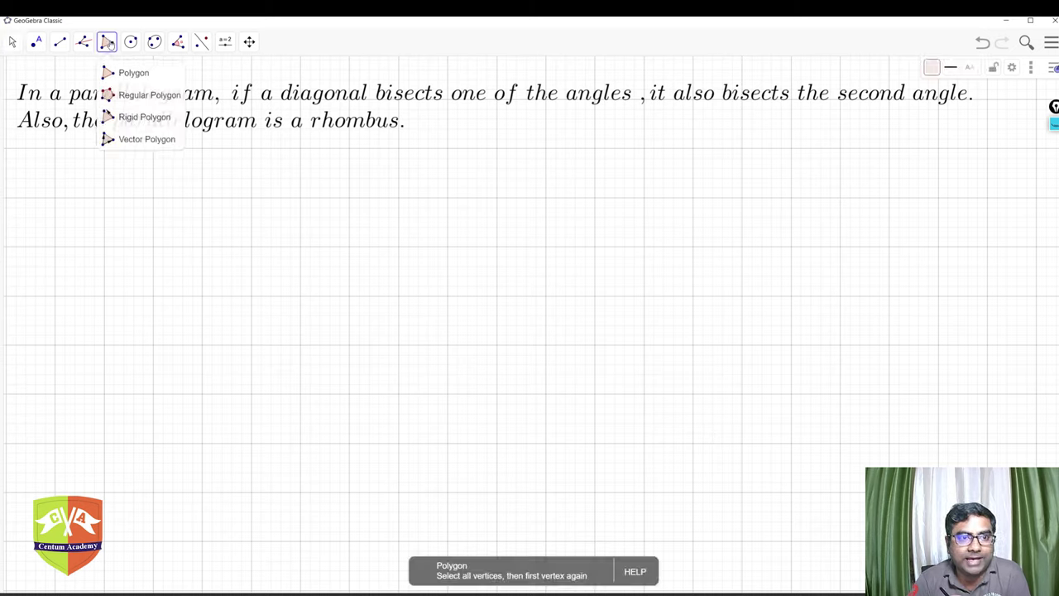
left_click(122, 75)
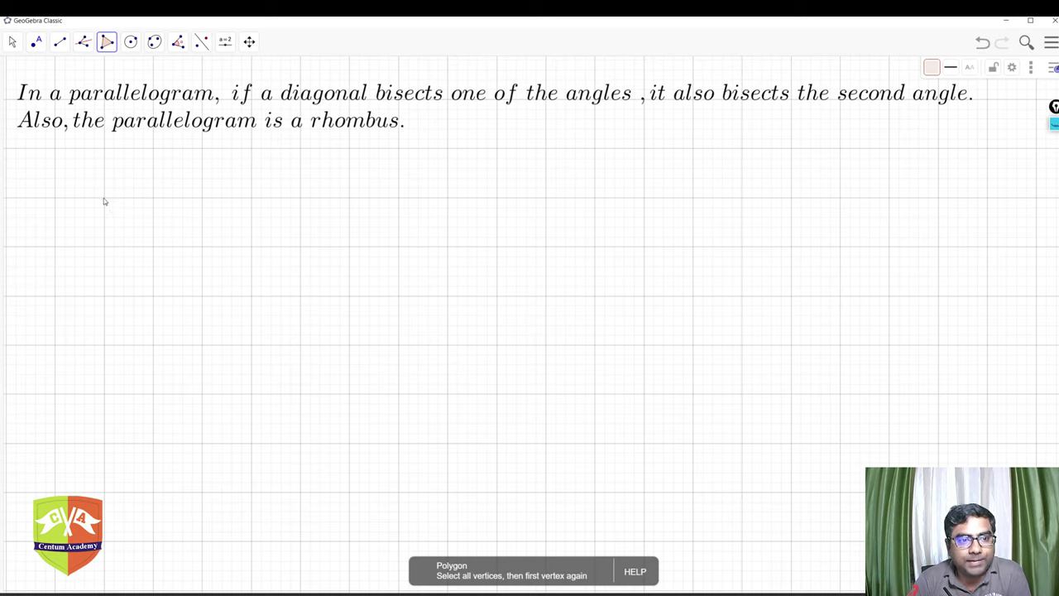
left_click(103, 198)
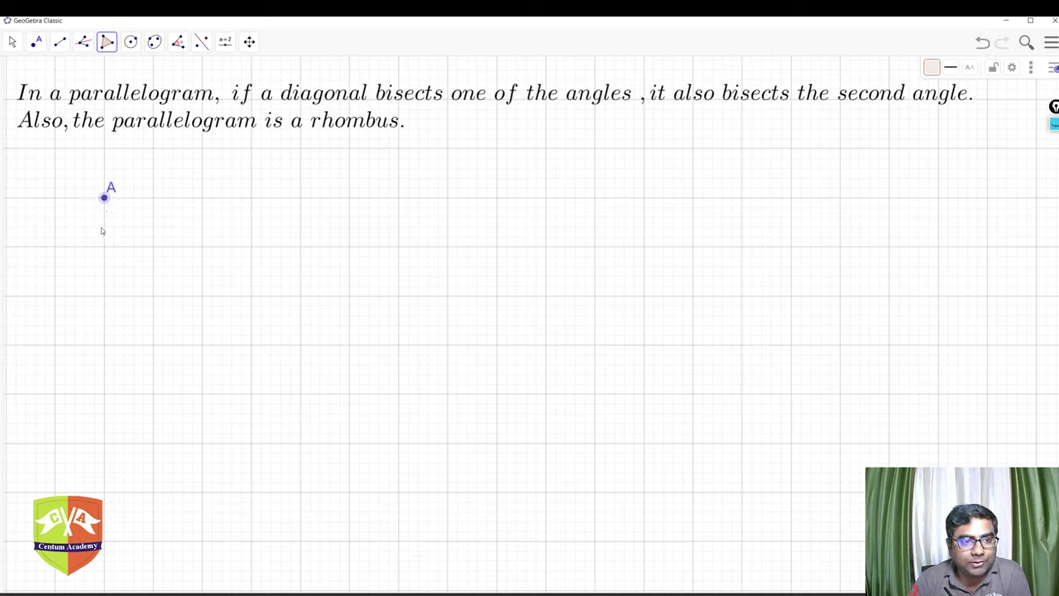
left_click(56, 346)
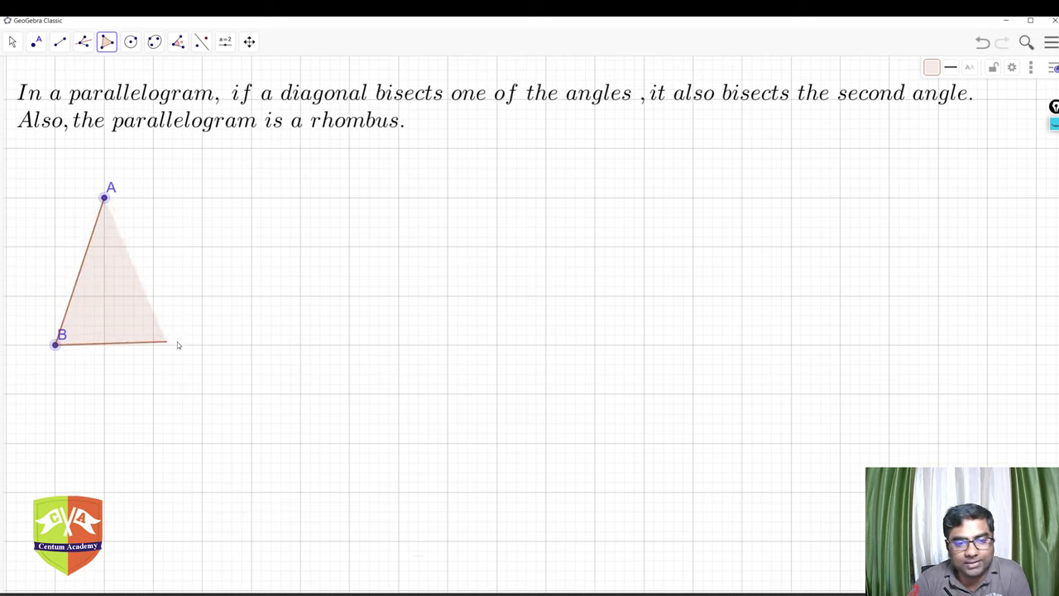
left_click(252, 345)
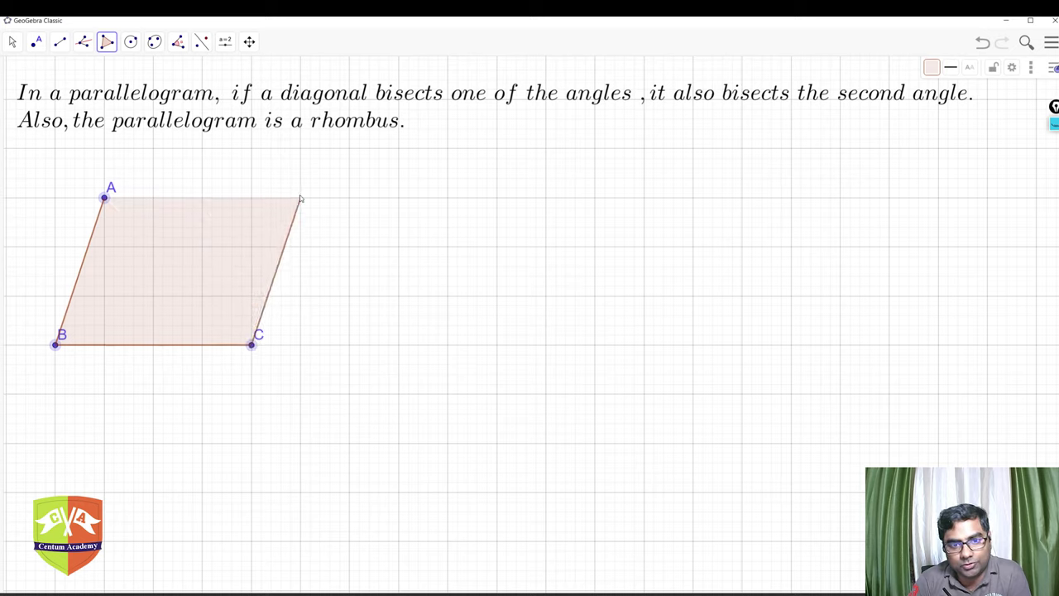
left_click(300, 198)
left_click(103, 198)
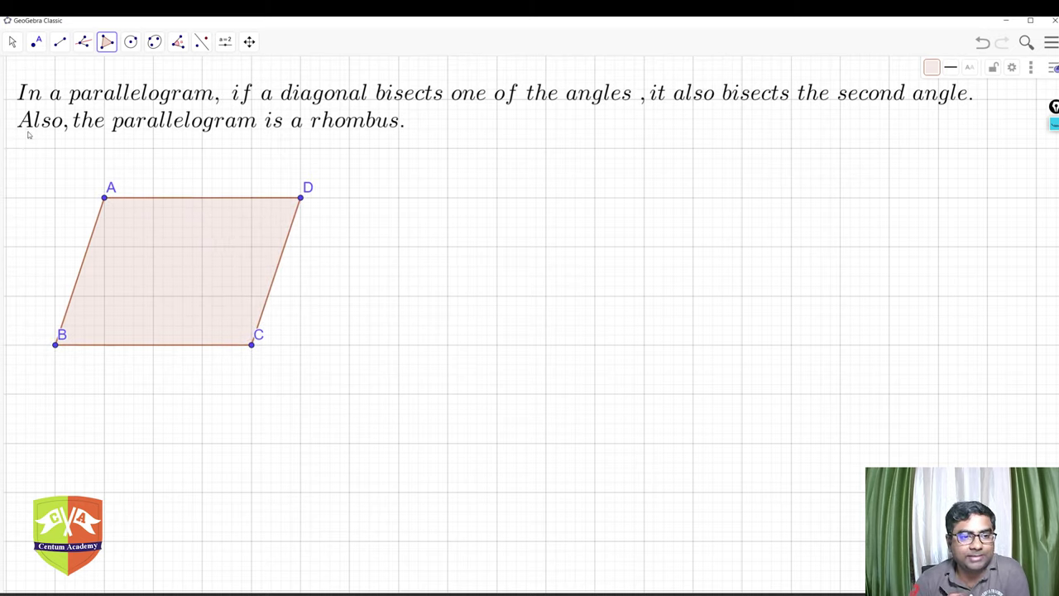
Drag labels B and C outward, clear of their vertices
left_click(11, 41)
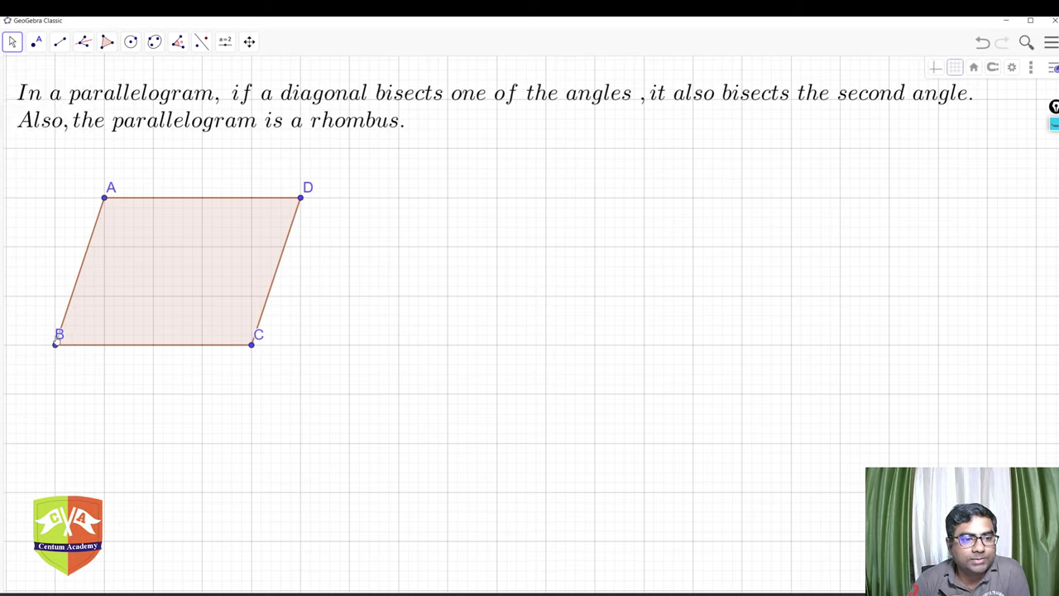
left_click_drag(60, 342, 41, 349)
left_click_drag(258, 336, 263, 354)
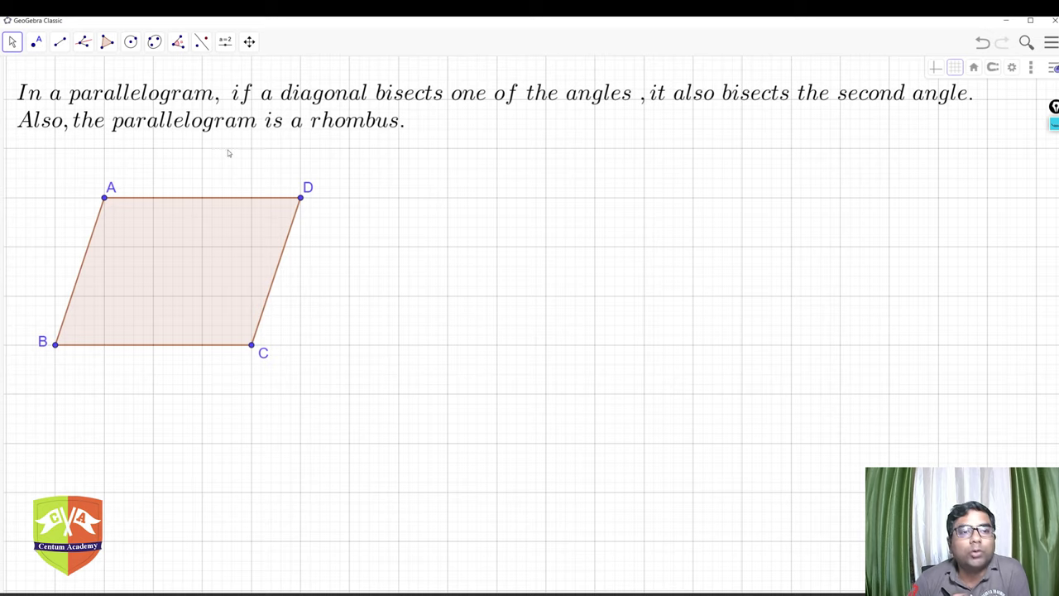
Draw diagonal BD as a segment from vertex B to vertex D
left_click(60, 41)
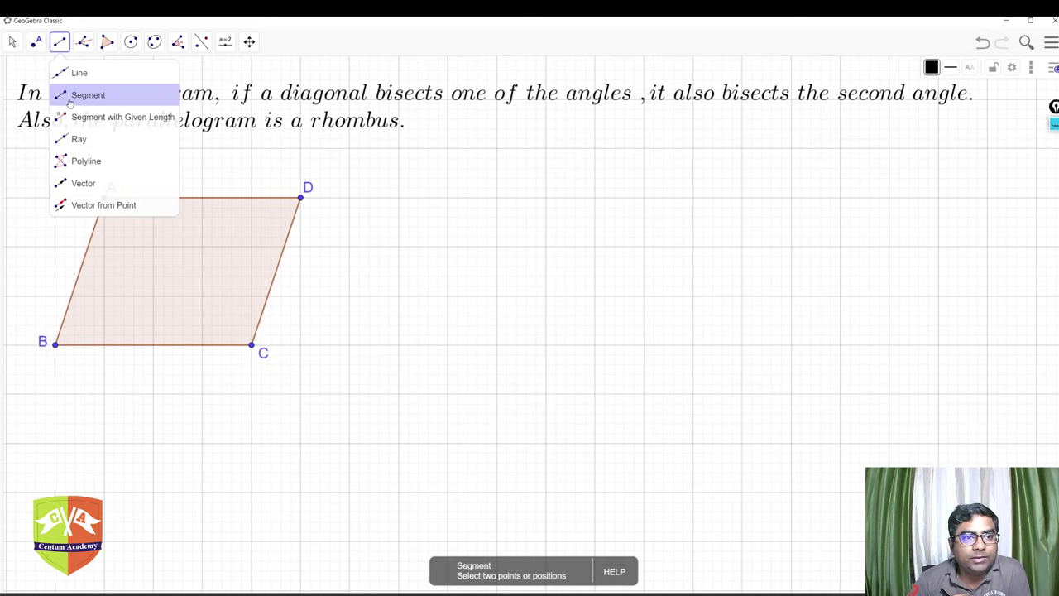
left_click(70, 100)
left_click(54, 343)
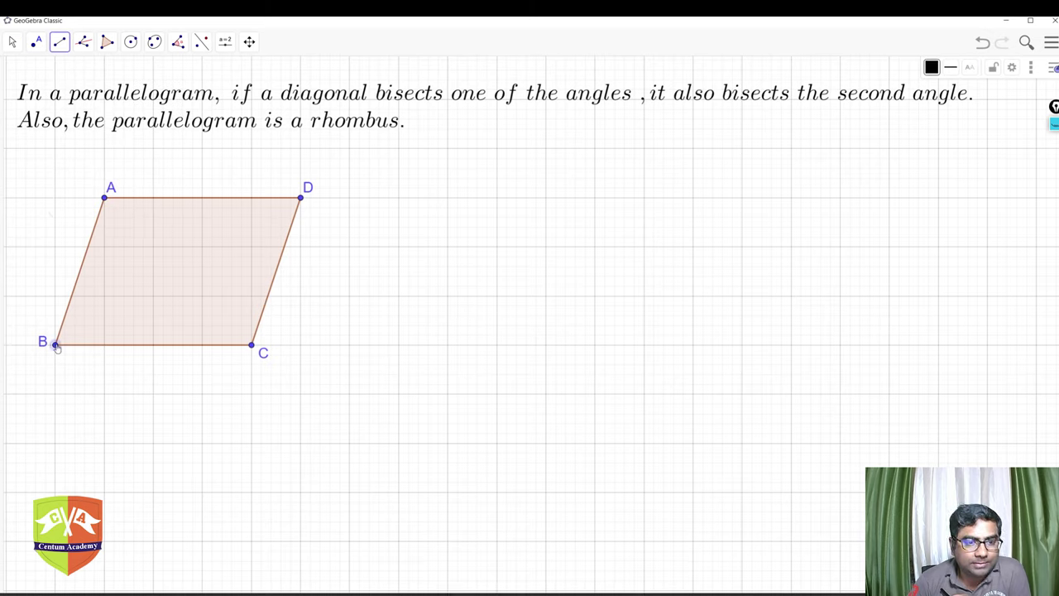
left_click(301, 199)
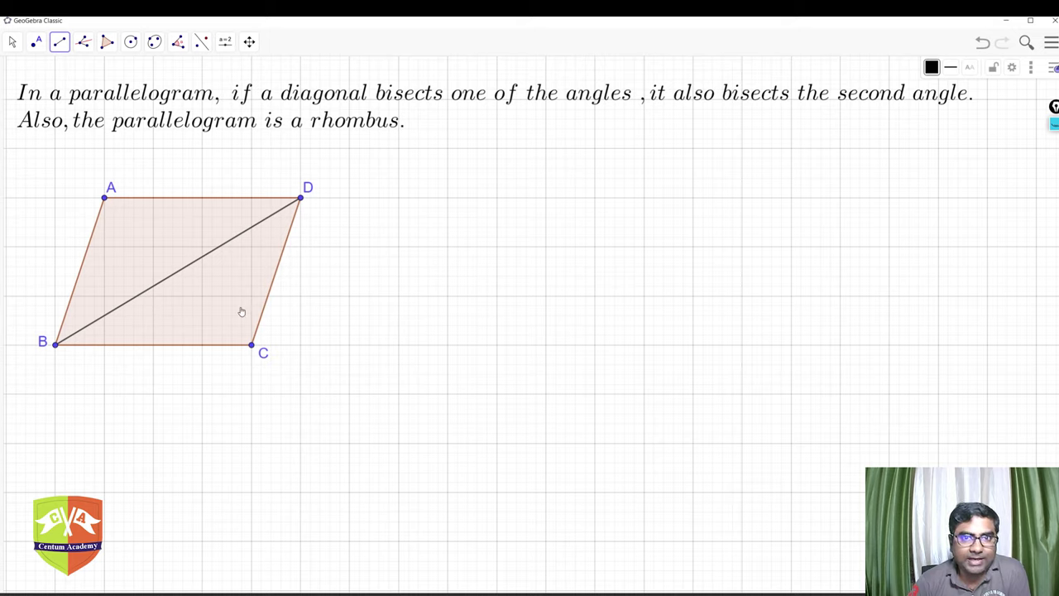
Measure angles CBD and DBA at B, giving α = 30.96° and β = 40.6°
left_click(178, 41)
left_click(188, 80)
left_click(104, 199)
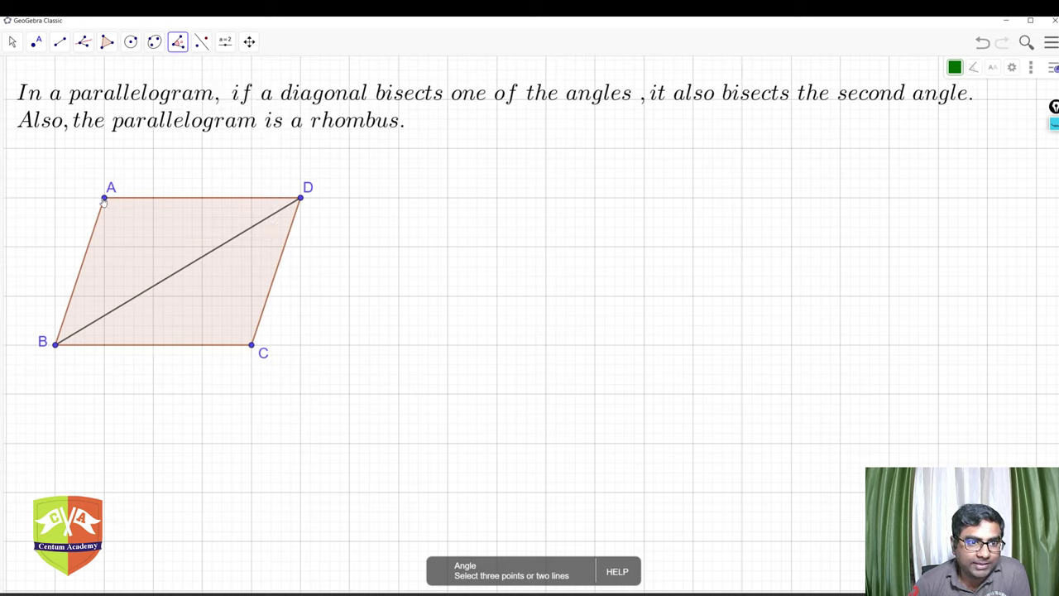
left_click(54, 345)
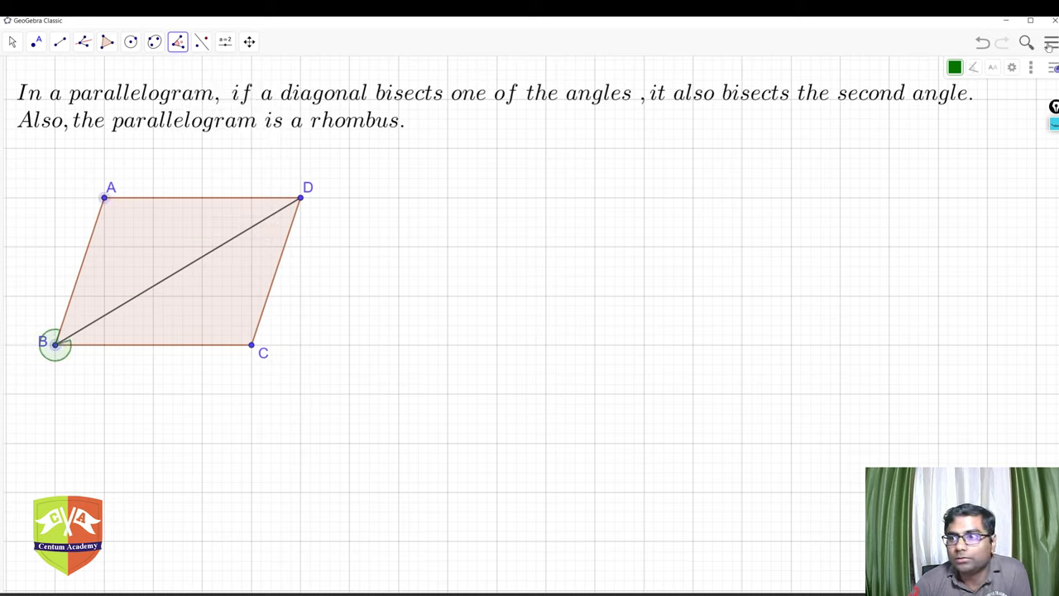
left_click(344, 252)
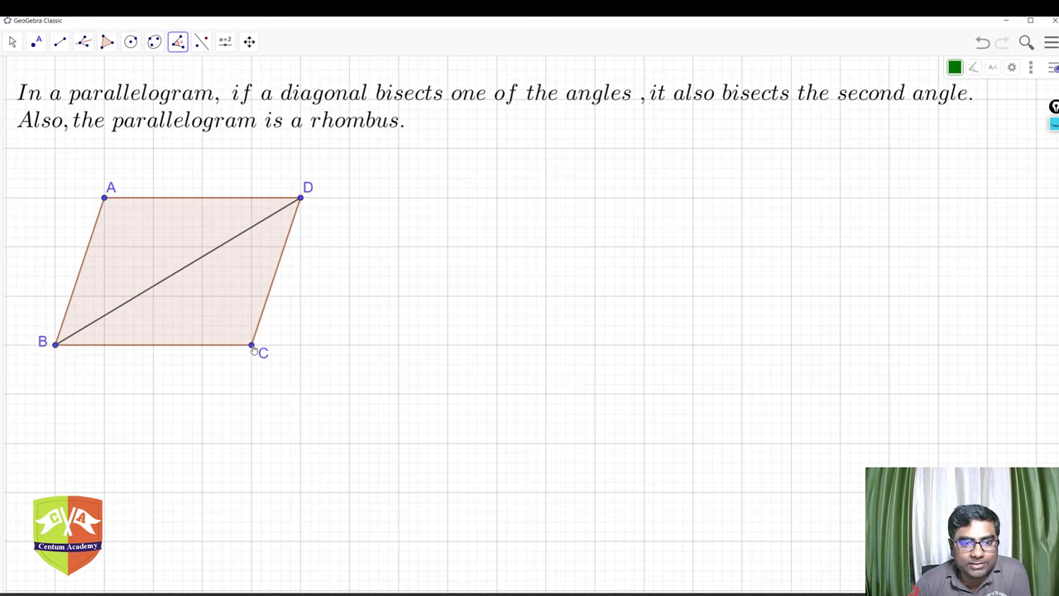
left_click(55, 346)
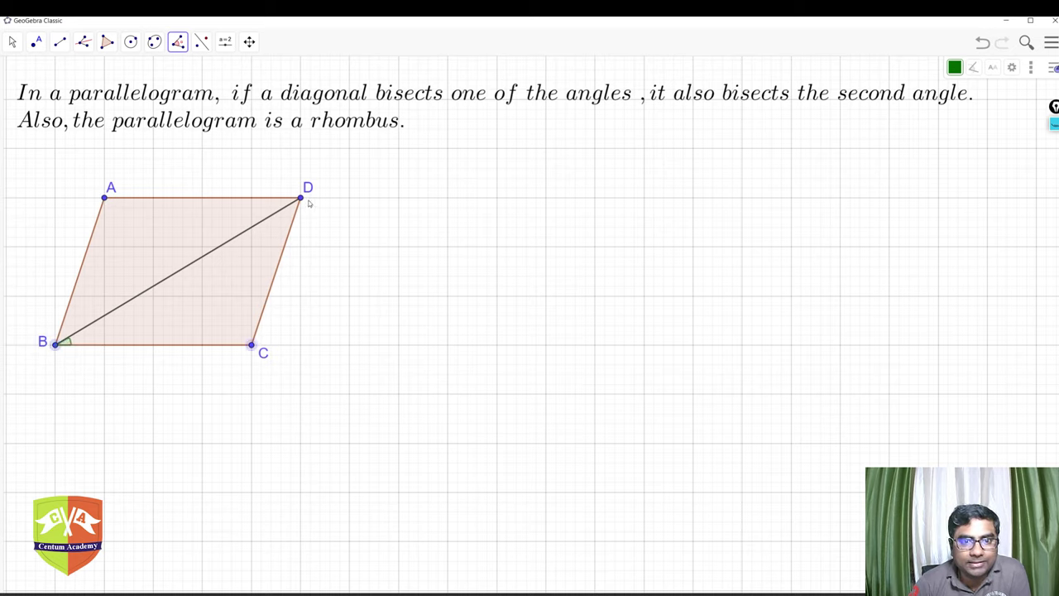
left_click(301, 201)
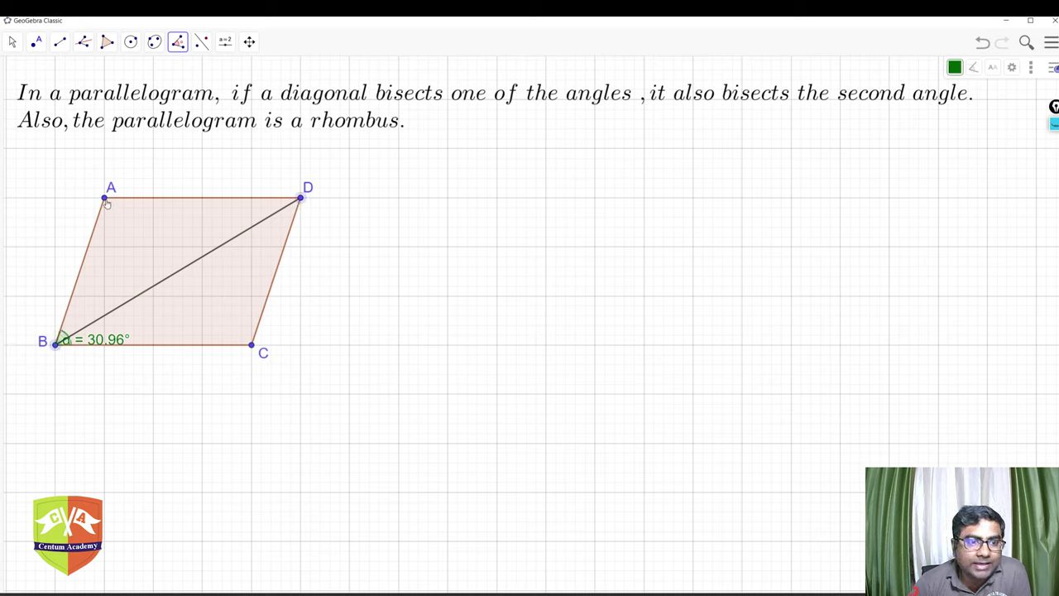
left_click(106, 200)
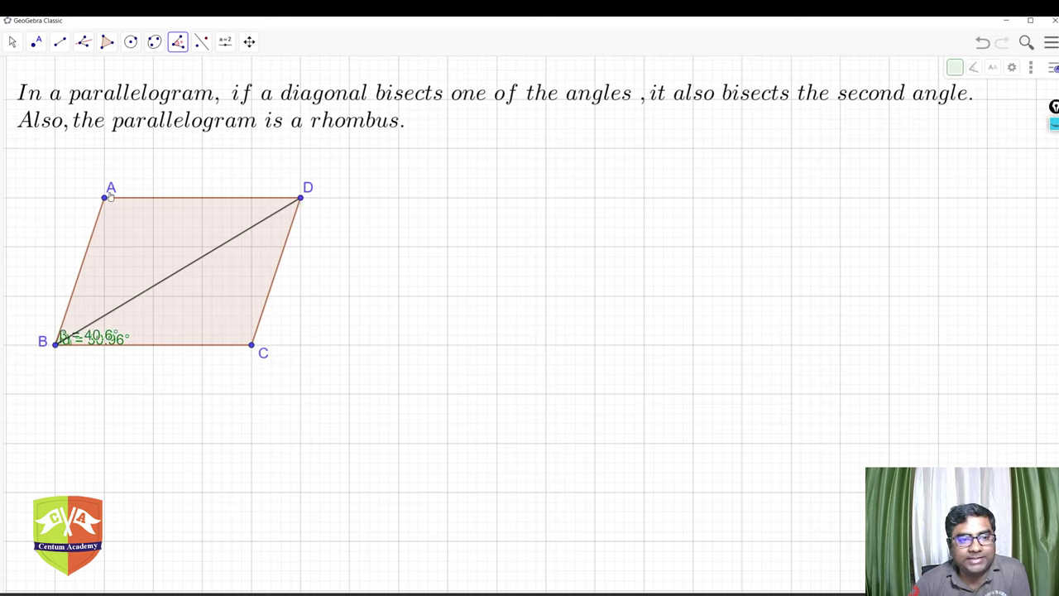
Drag the α and β labels apart on either side of diagonal BD
left_click(12, 42)
left_click_drag(93, 338, 101, 303)
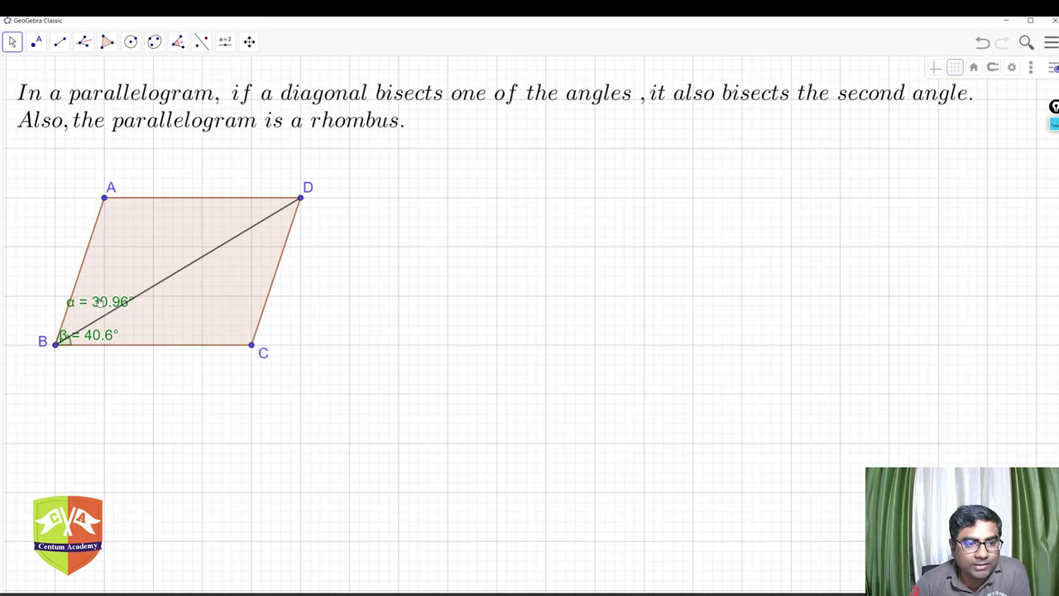
left_click_drag(118, 339, 158, 341)
left_click_drag(101, 302, 99, 309)
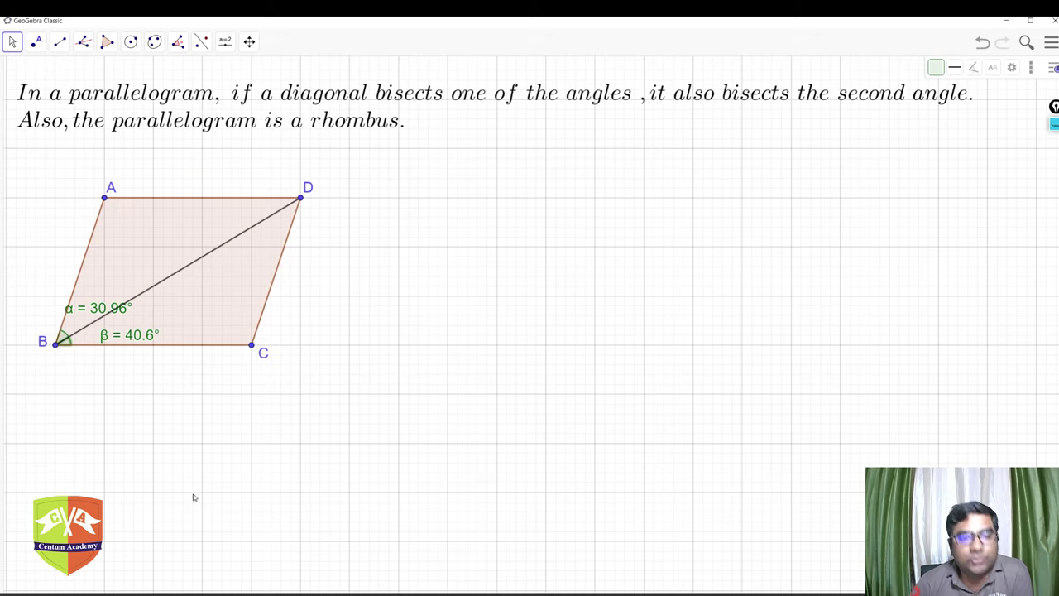
Delete the shaded parallelogram polygon and shift the view down and right
left_click(205, 328)
key("Delete")
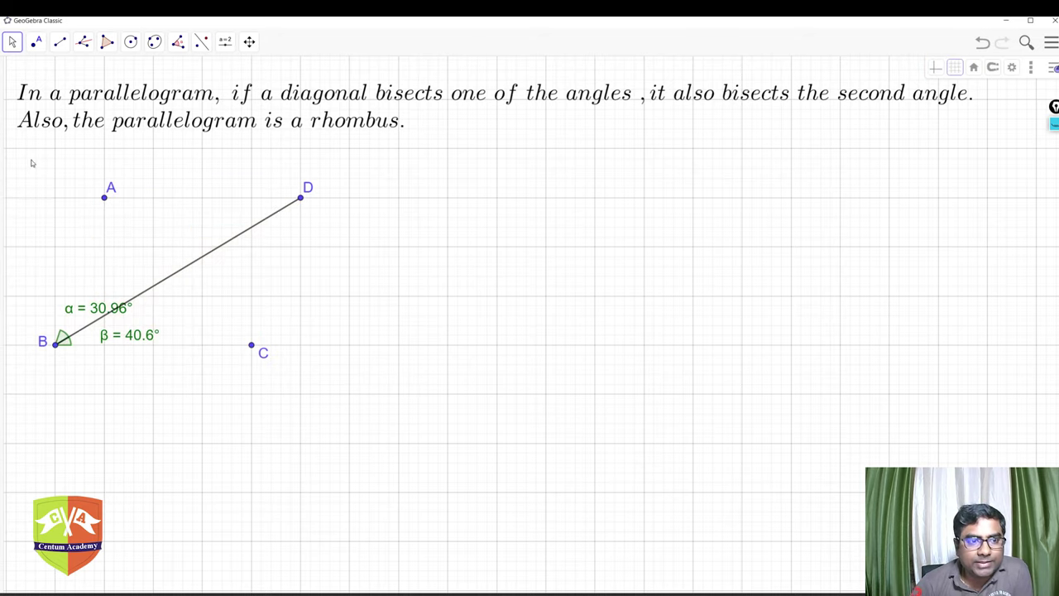
left_click_drag(31, 163, 116, 233)
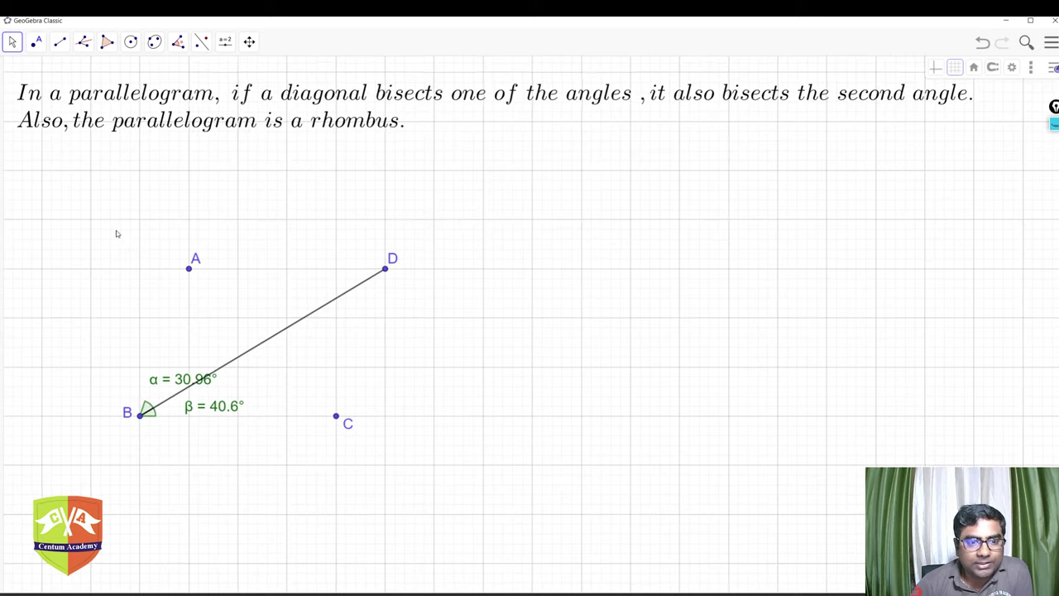
Delete point A, diagonal BD, and points D, C and B
left_click(190, 269)
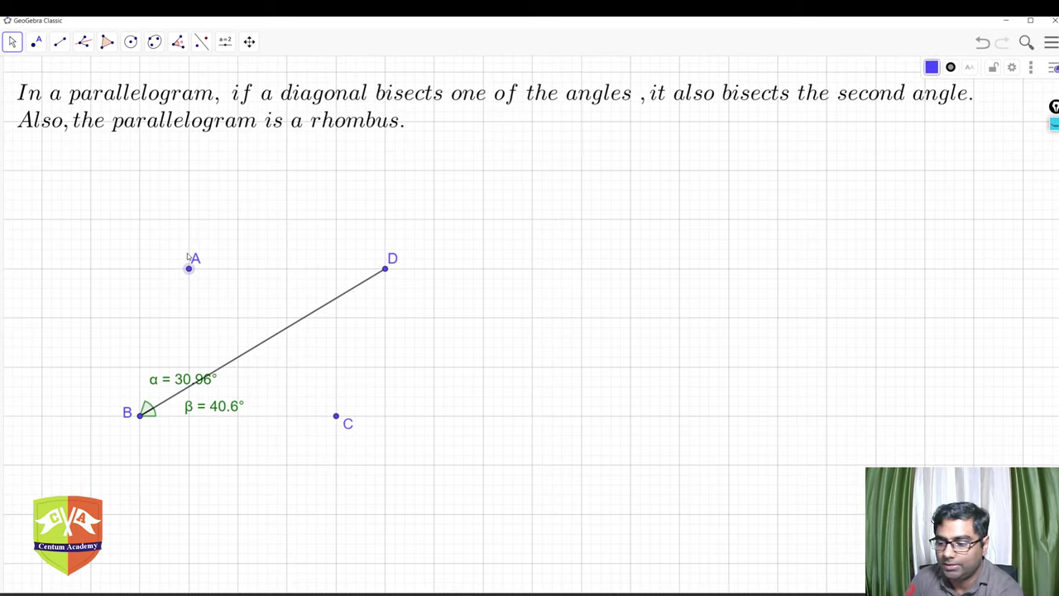
key("Delete")
left_click(308, 314)
key("Delete")
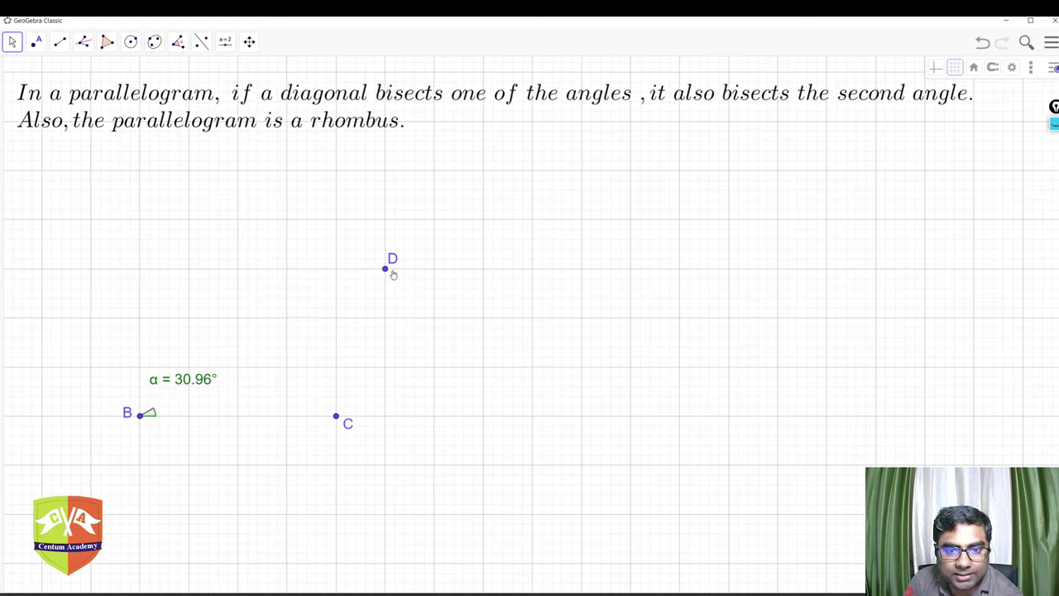
left_click(386, 269)
key("Delete")
left_click(336, 417)
key("Delete")
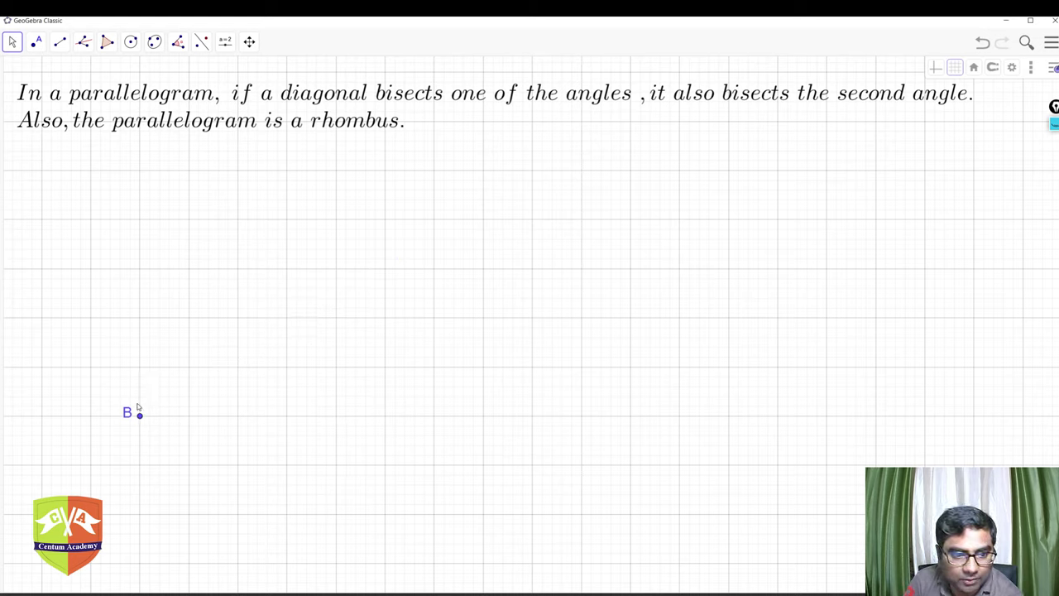
left_click(139, 414)
key("Delete")
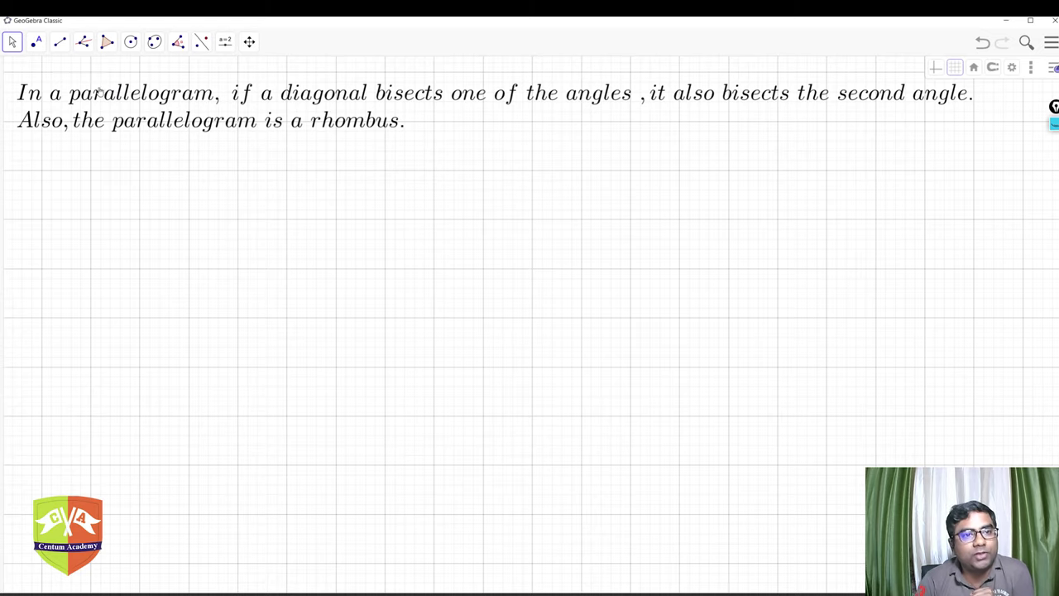
Draw a new horizontal segment AB
left_click(55, 45)
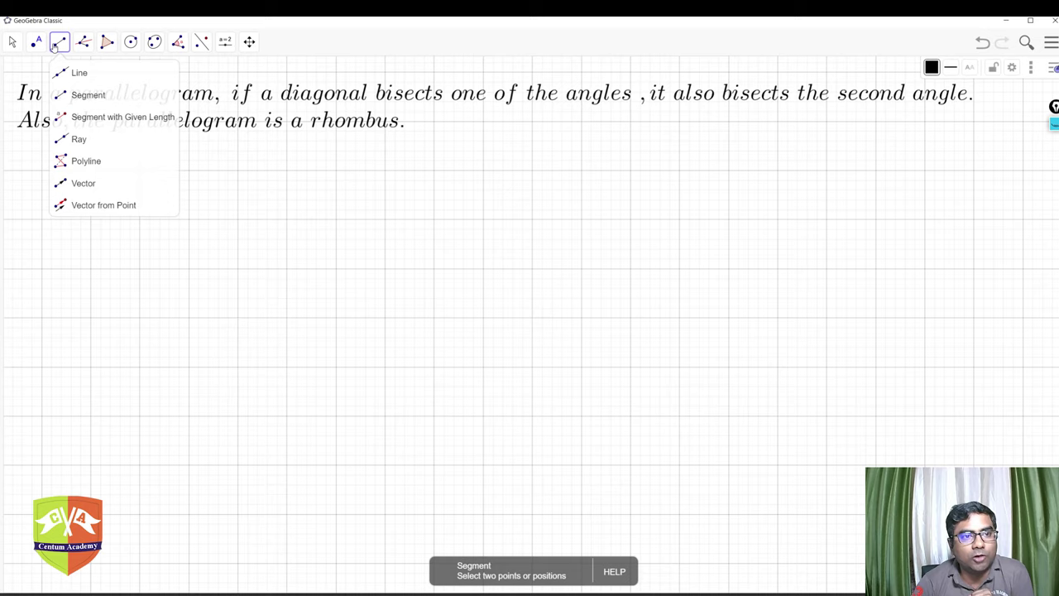
left_click(67, 96)
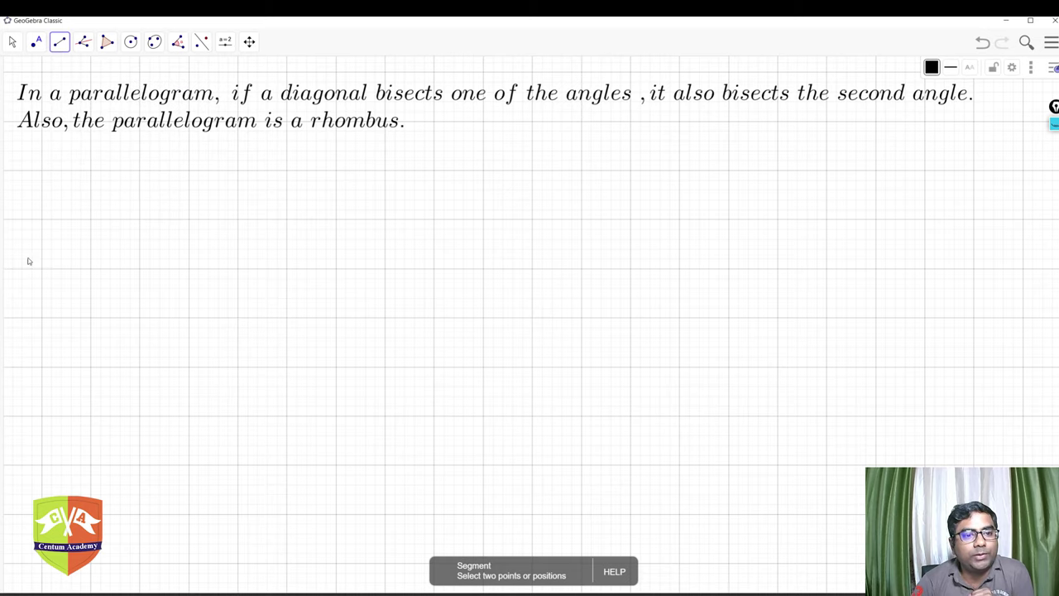
left_click(91, 367)
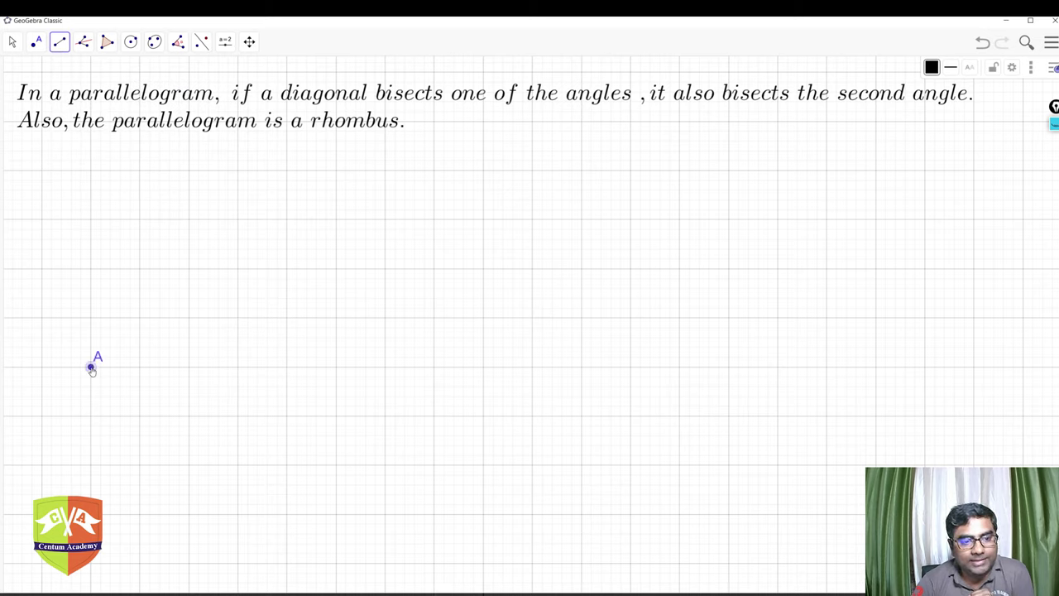
left_click(287, 367)
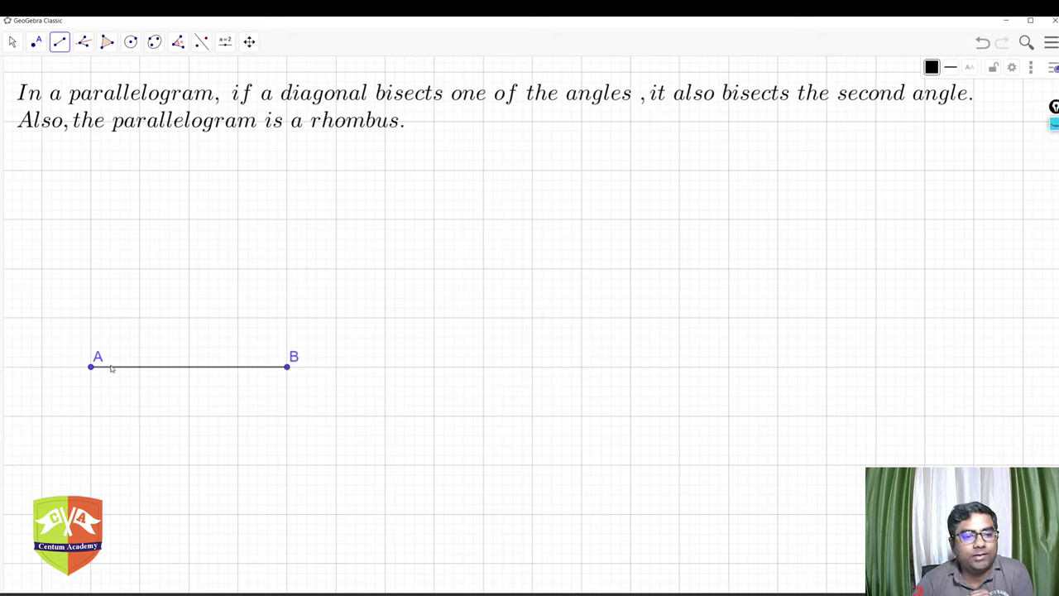
Draw a second segment from A to a new point above and right of it
left_click(59, 41)
left_click(75, 72)
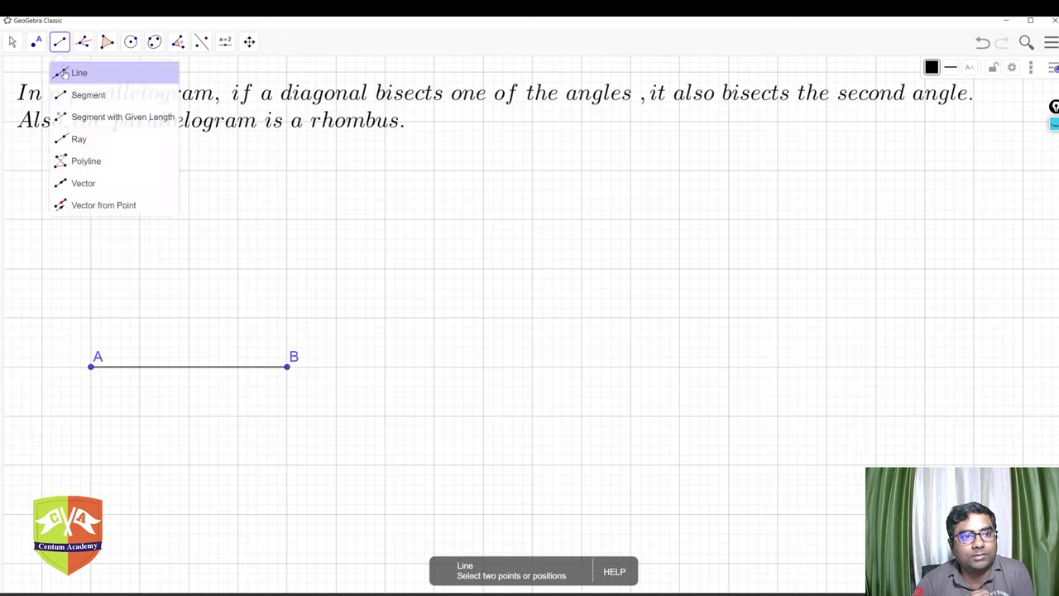
left_click(91, 367)
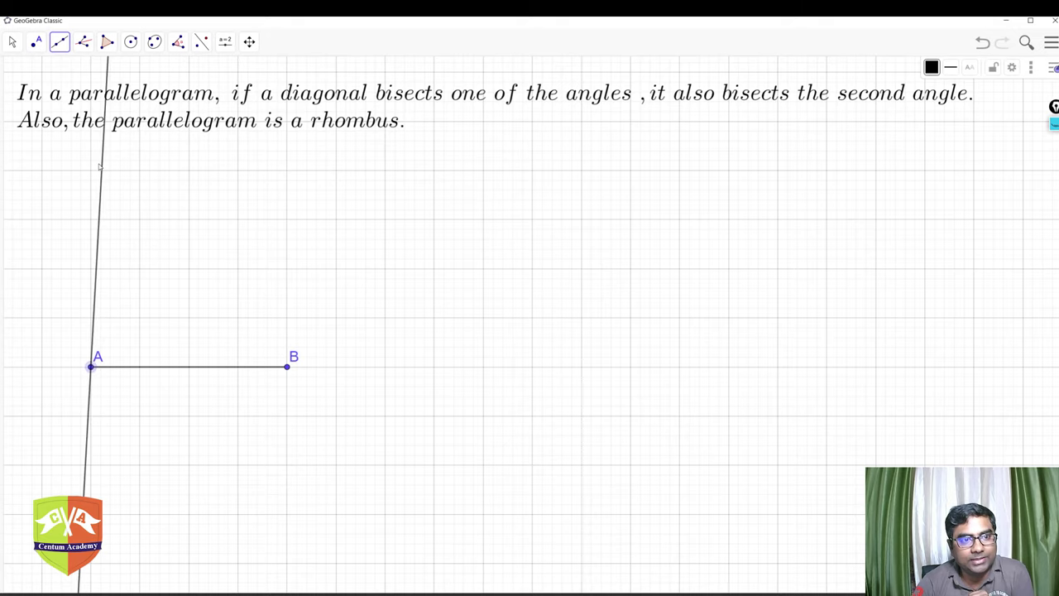
left_click(12, 43)
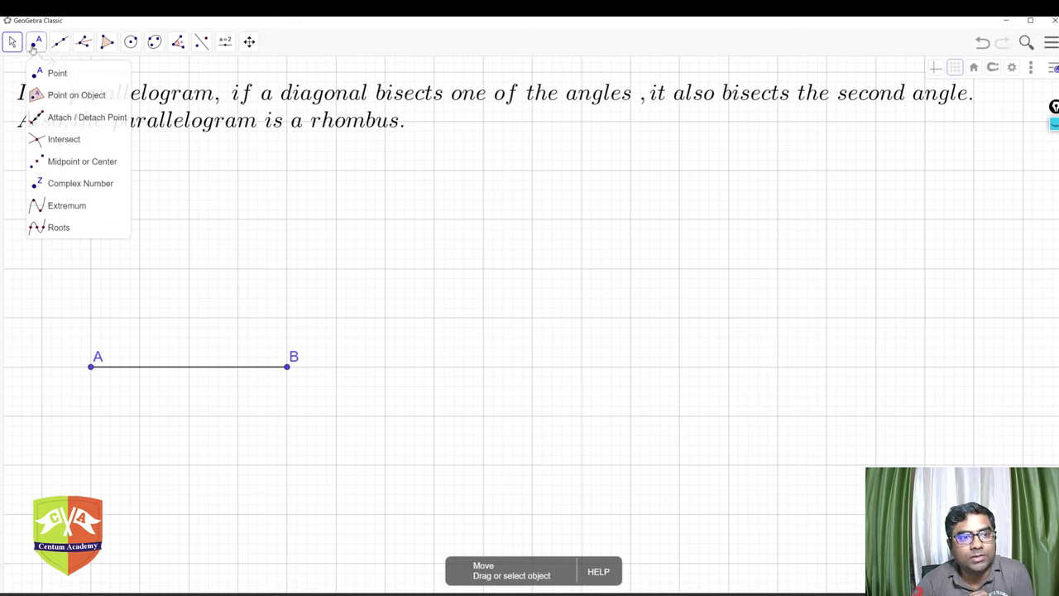
left_click(59, 41)
left_click(61, 48)
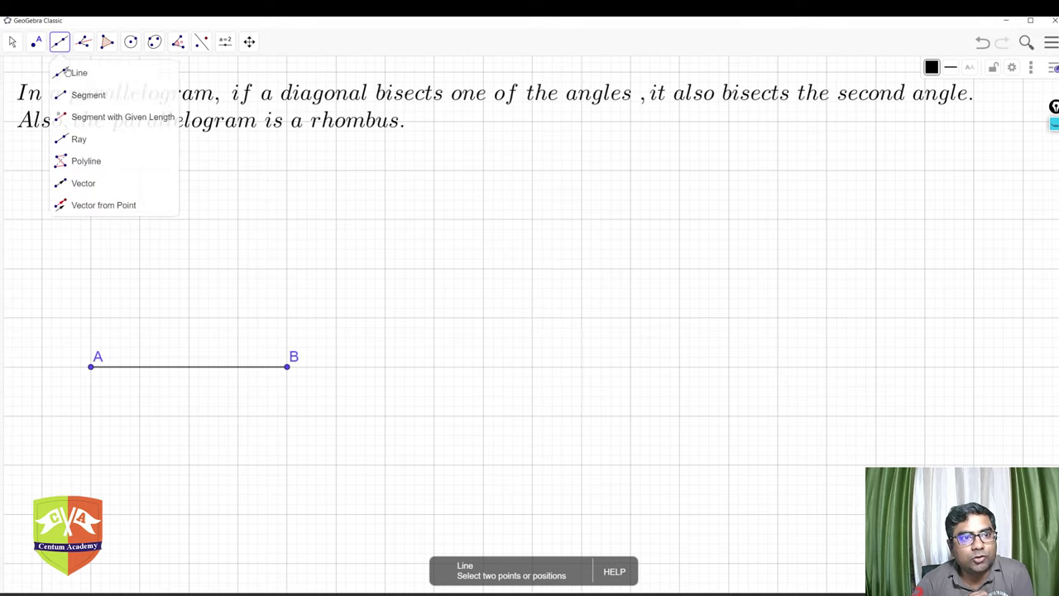
left_click(83, 92)
left_click(91, 369)
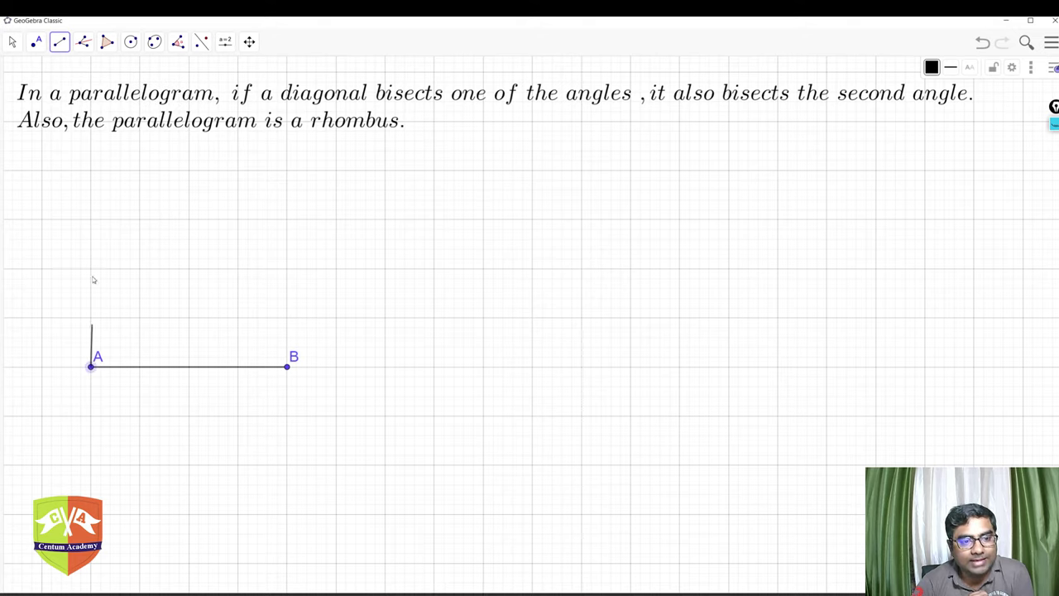
left_click(140, 220)
Rename the top point from C to D and move label A below-left of its point
right_click(140, 220)
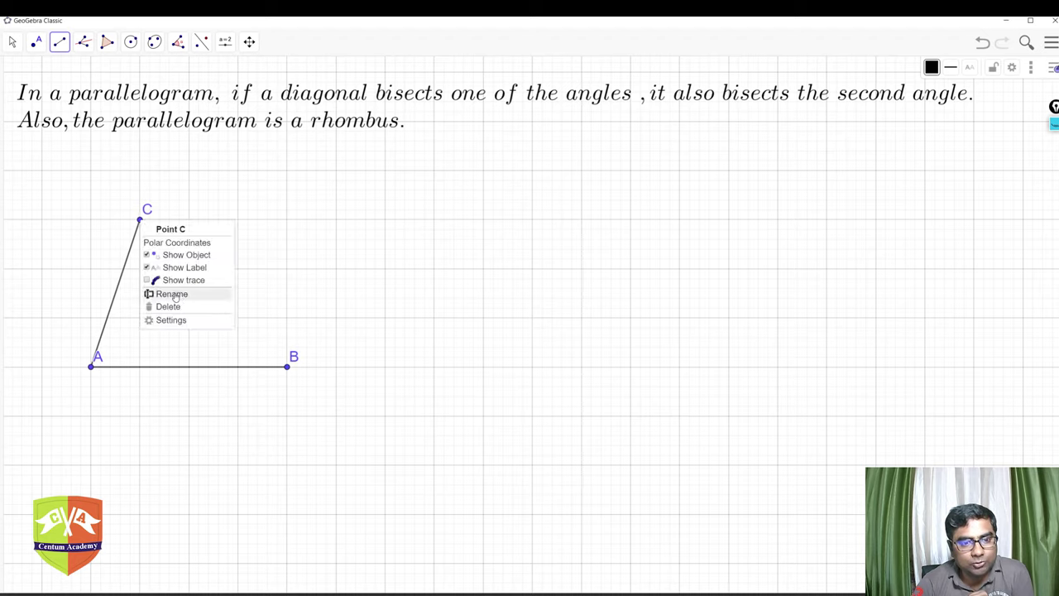
left_click(172, 295)
key("BackSpace")
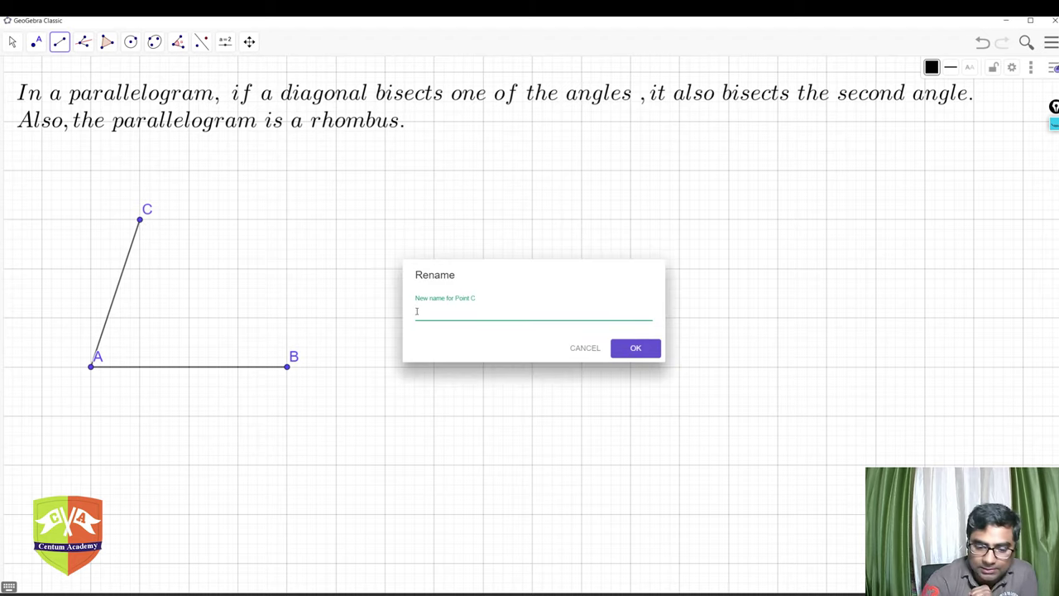
type("D")
left_click(630, 350)
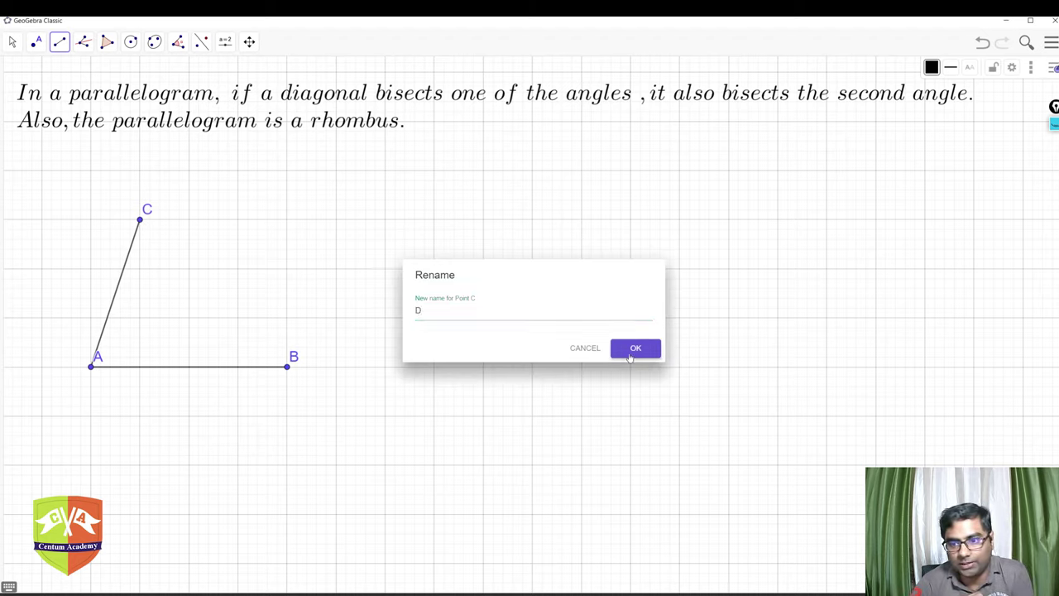
left_click(12, 42)
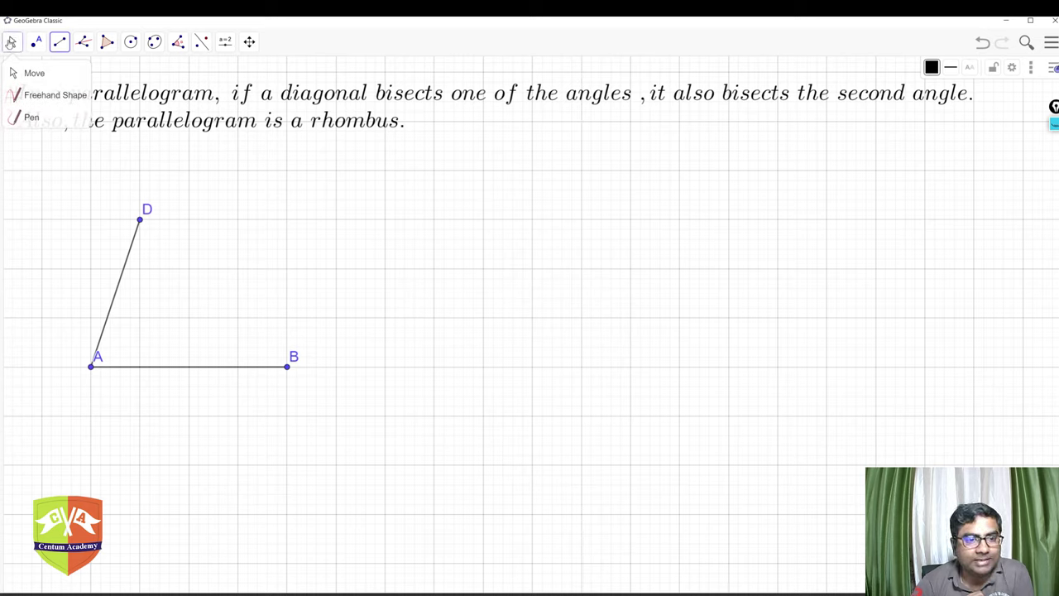
left_click_drag(96, 361, 71, 377)
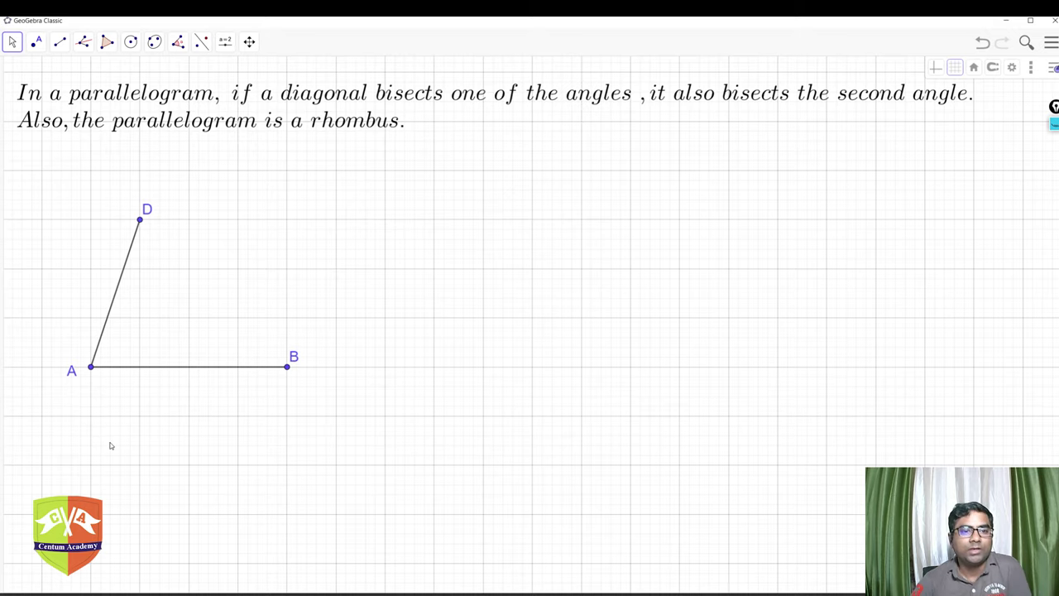
Construct the angle bisectors at A from sides AD and AB
left_click(83, 41)
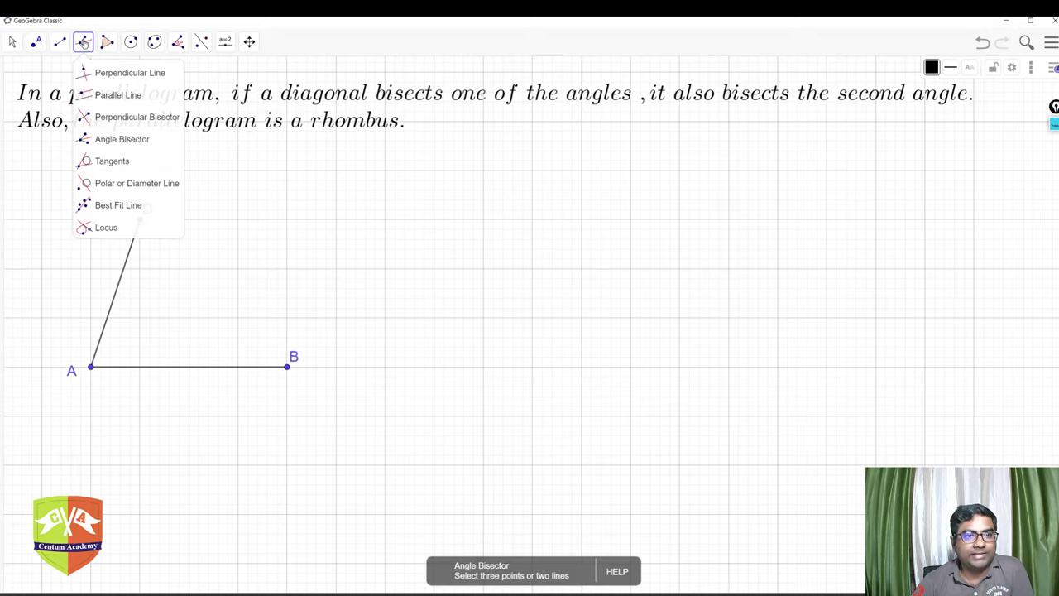
left_click(122, 141)
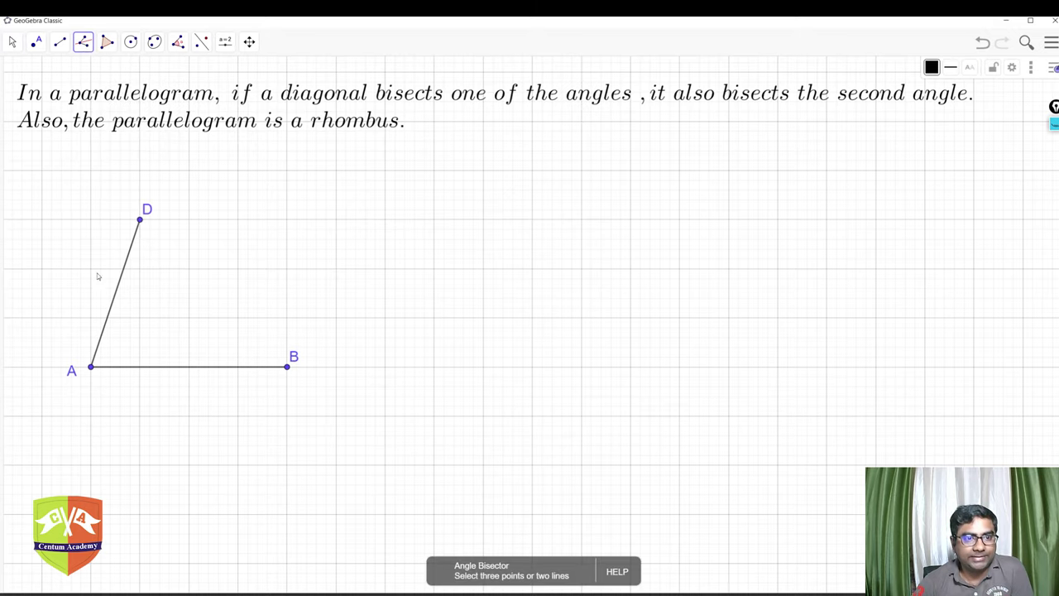
left_click(120, 309)
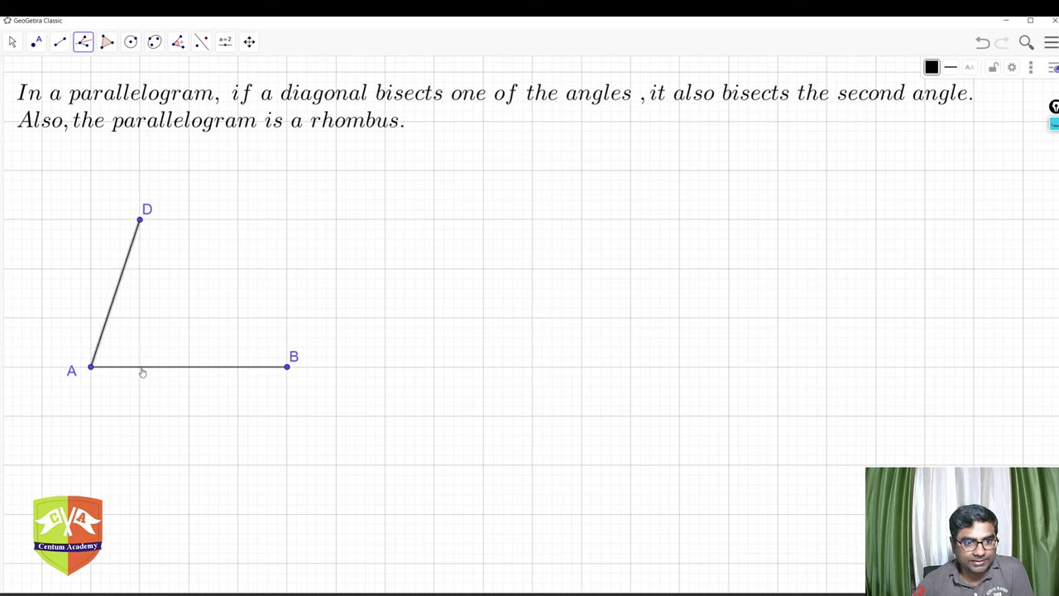
left_click(142, 371)
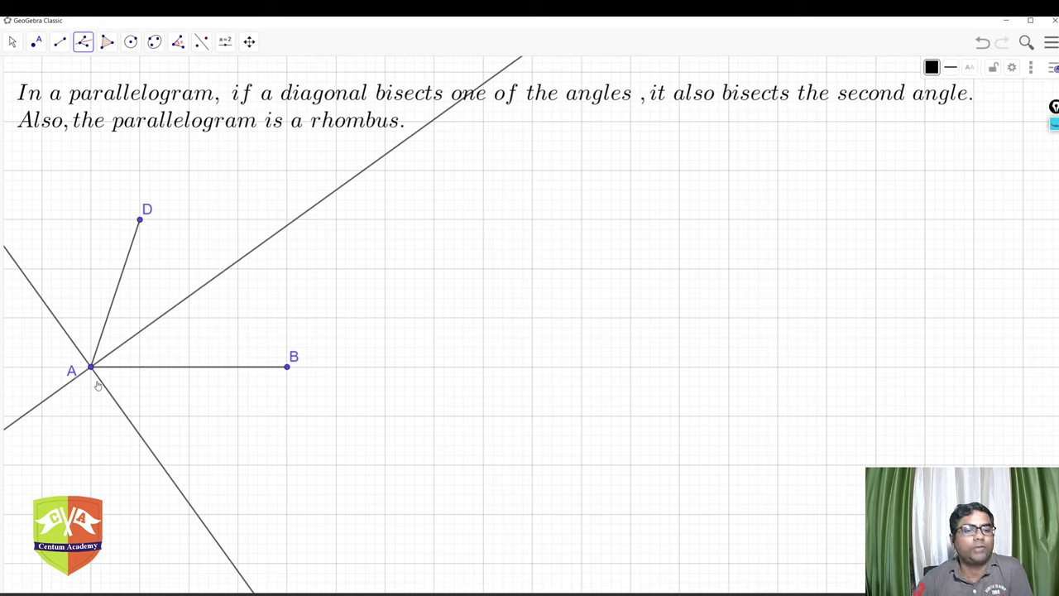
Hide the bisector running down-right from A by unchecking Show Object
right_click(108, 392)
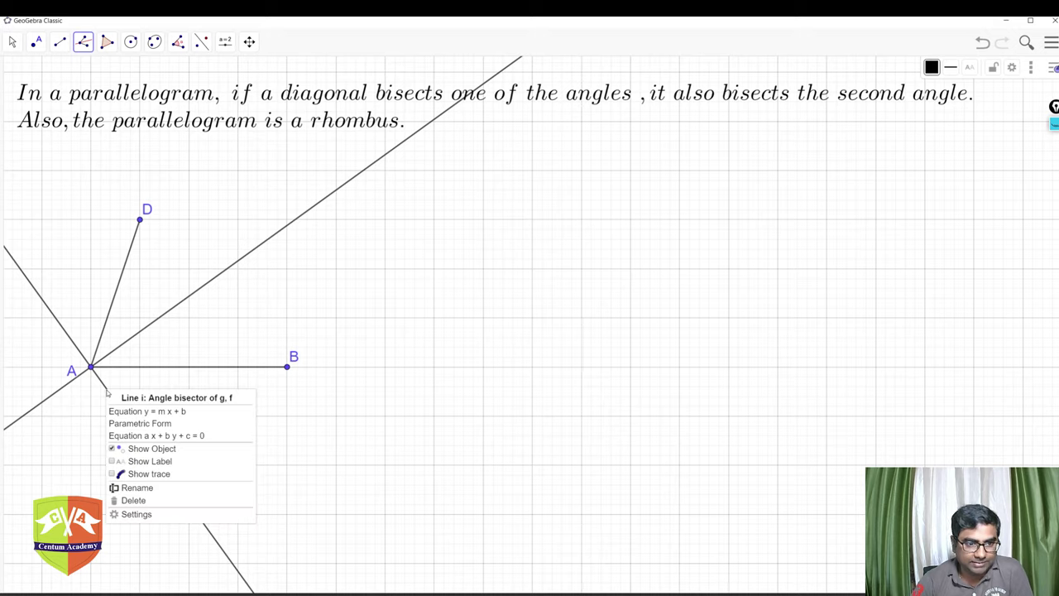
left_click(146, 444)
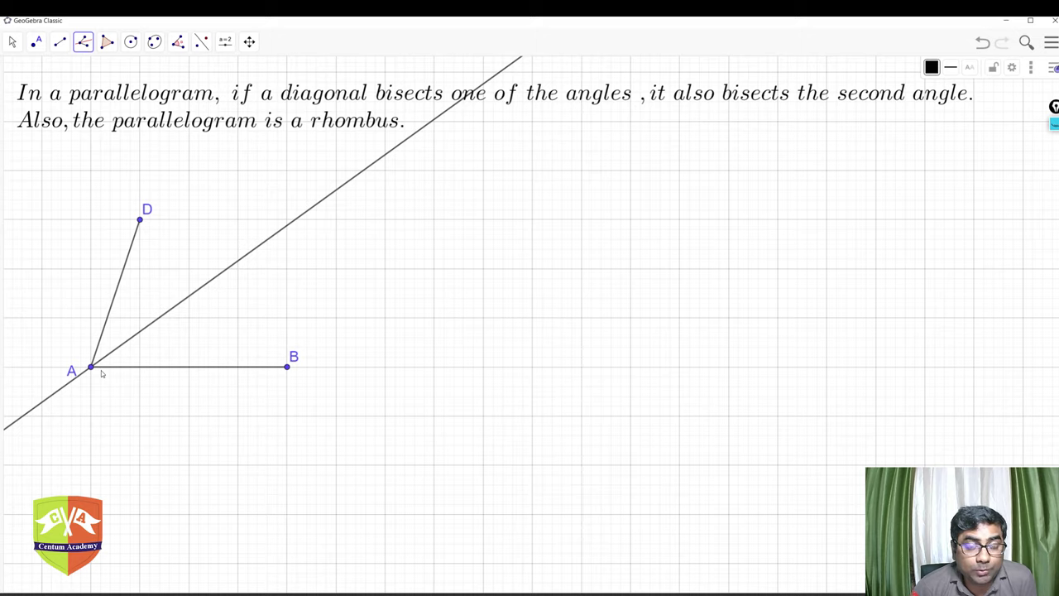
Draw a line through D parallel to AB
left_click(83, 43)
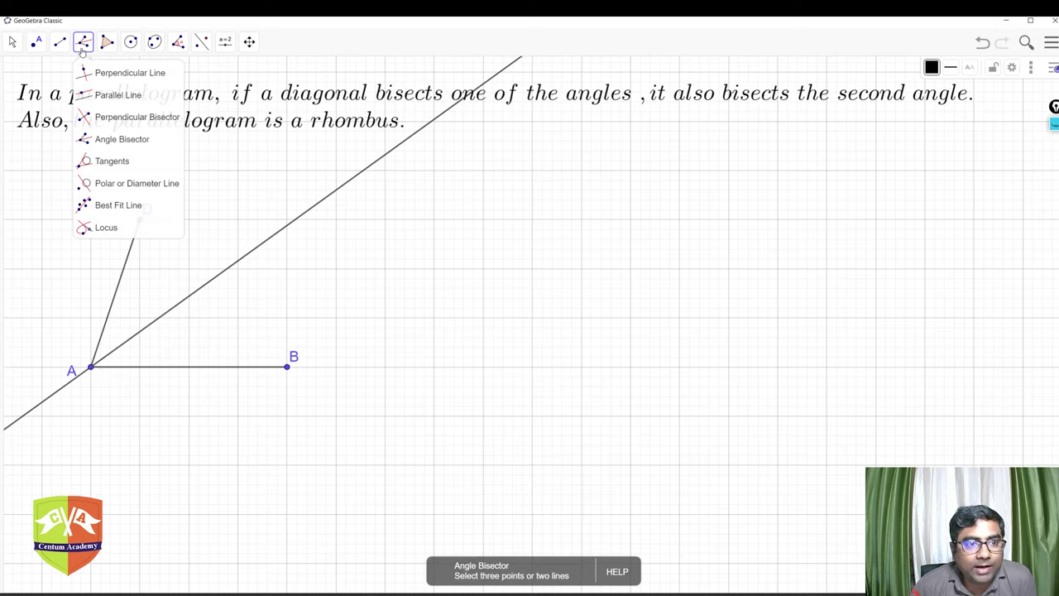
left_click(119, 101)
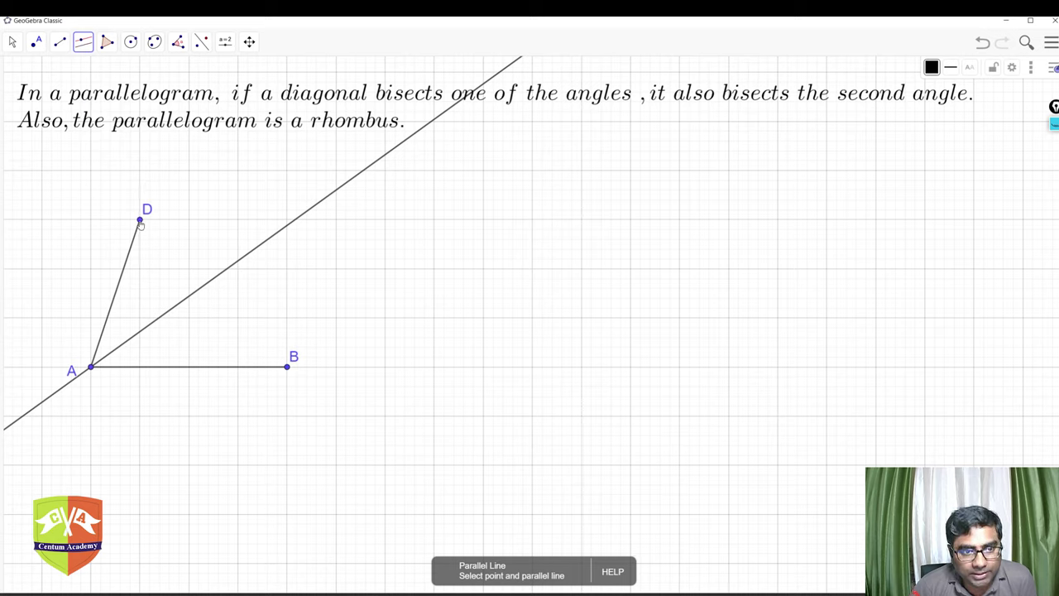
left_click(140, 221)
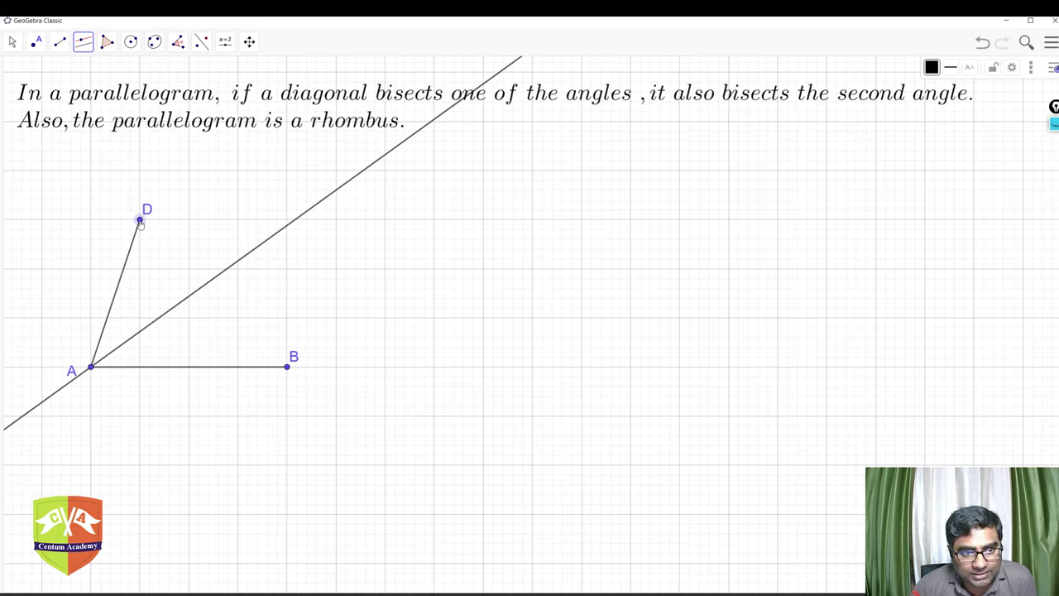
left_click(184, 369)
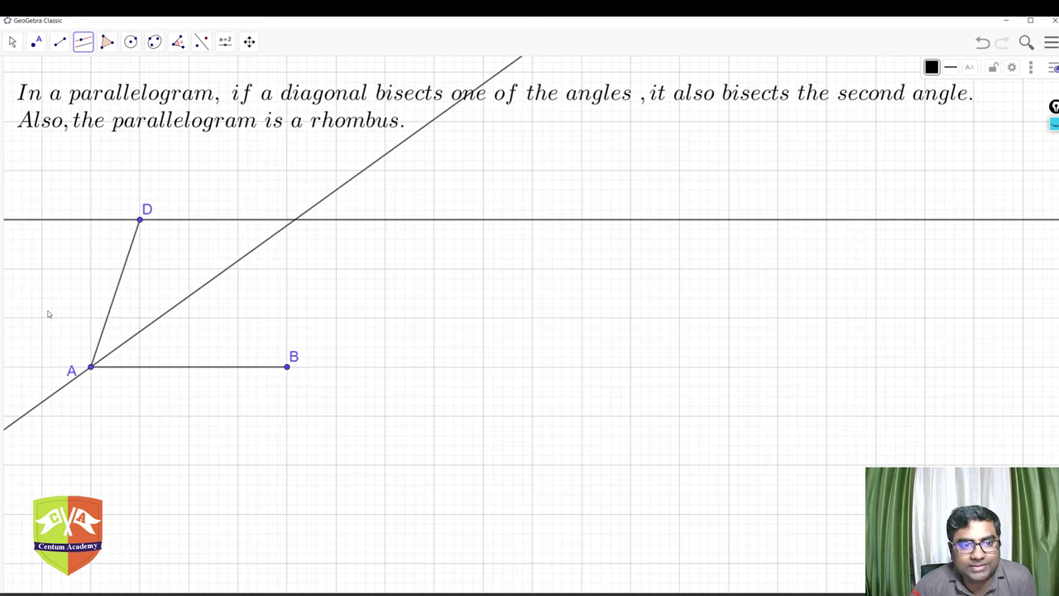
Mark C where the bisector meets the parallel line, draw segment CB, and add a point on AB
left_click(36, 41)
left_click(86, 162)
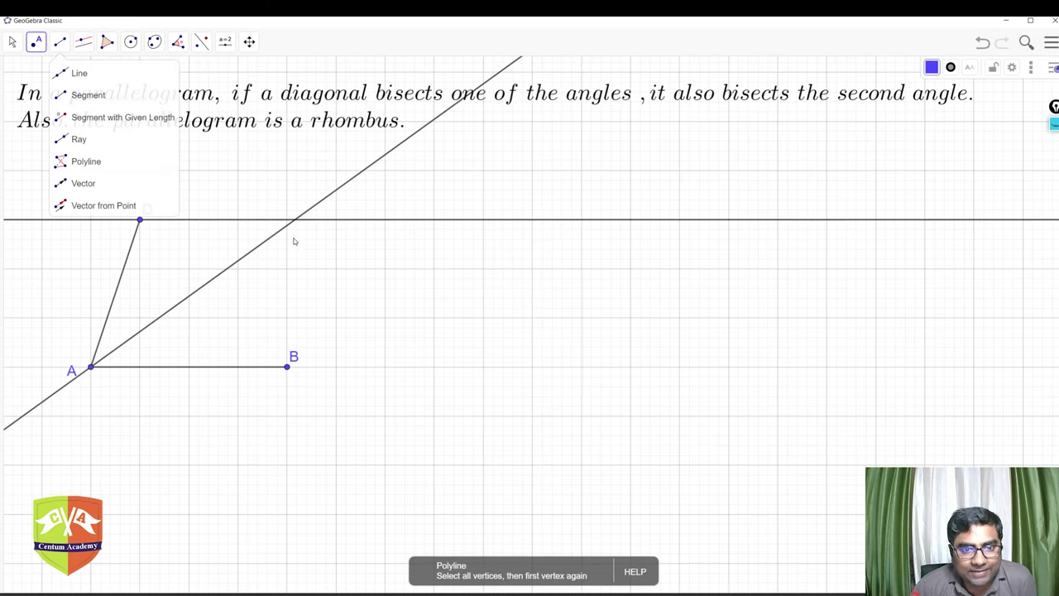
left_click(296, 224)
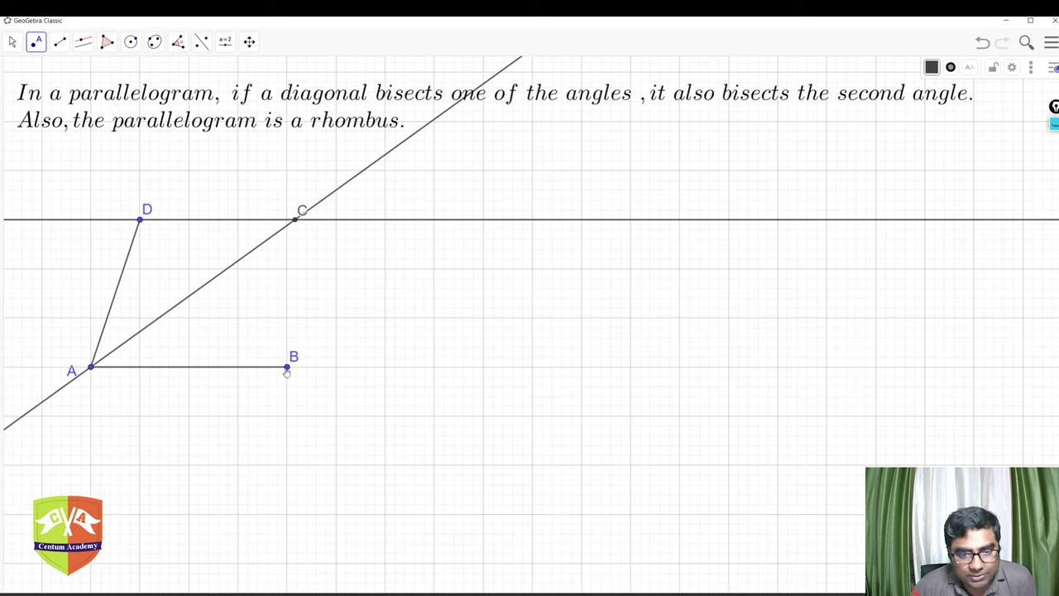
left_click(63, 43)
left_click(296, 221)
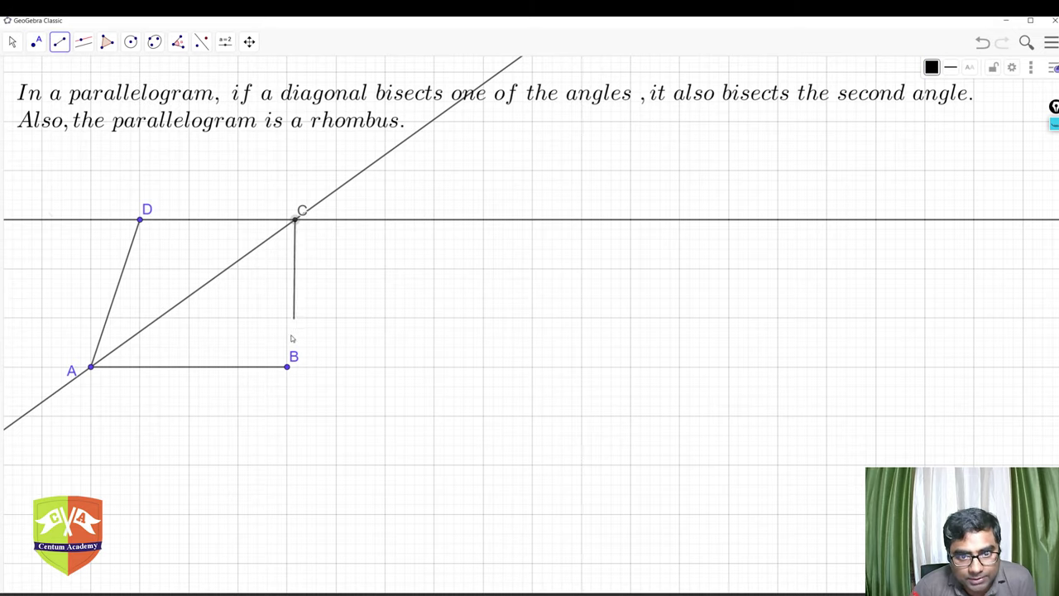
left_click(287, 367)
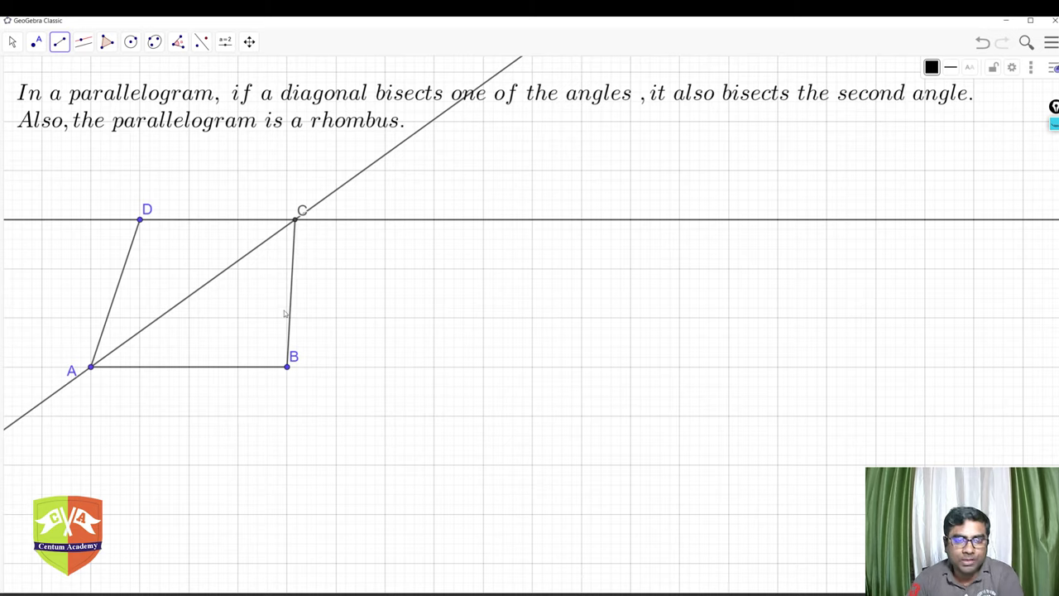
left_click(264, 364)
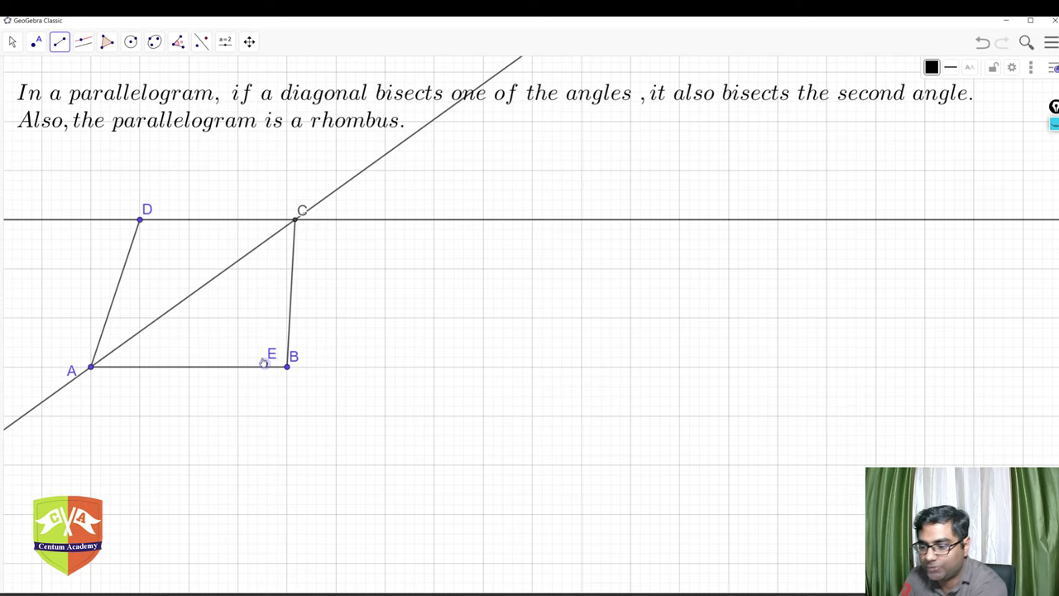
Undo six construction steps, back to the original angle at A
left_click(982, 42)
left_click(982, 43)
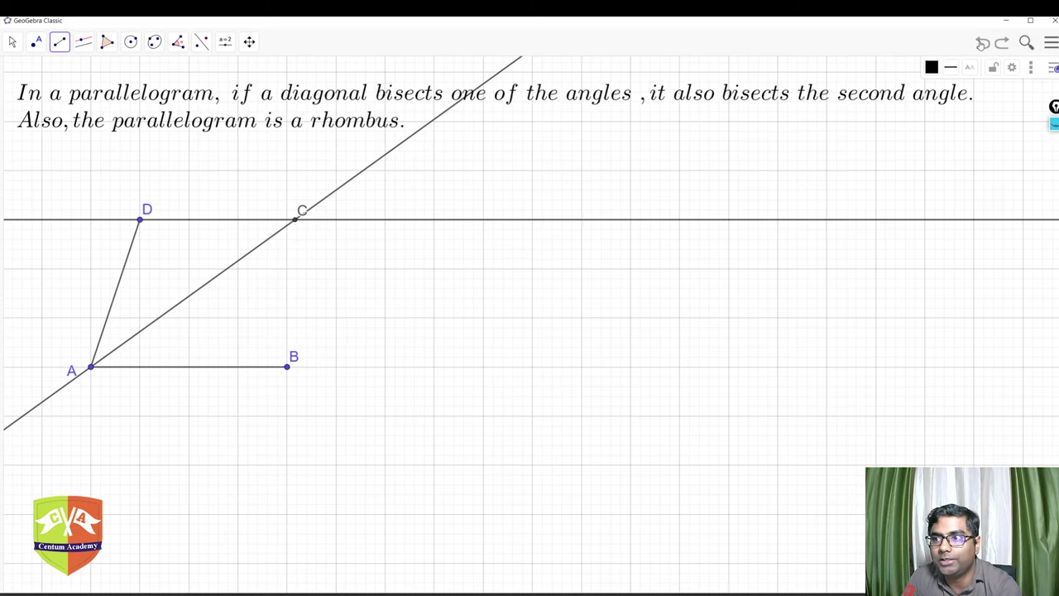
left_click(982, 43)
left_click(983, 42)
left_click(982, 42)
left_click(982, 42)
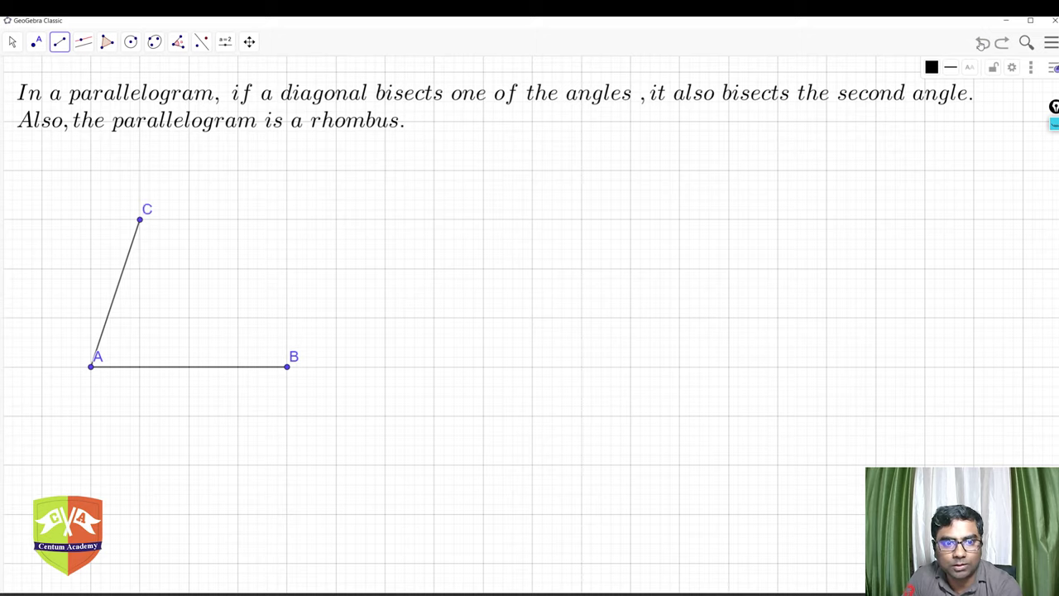
left_click(982, 42)
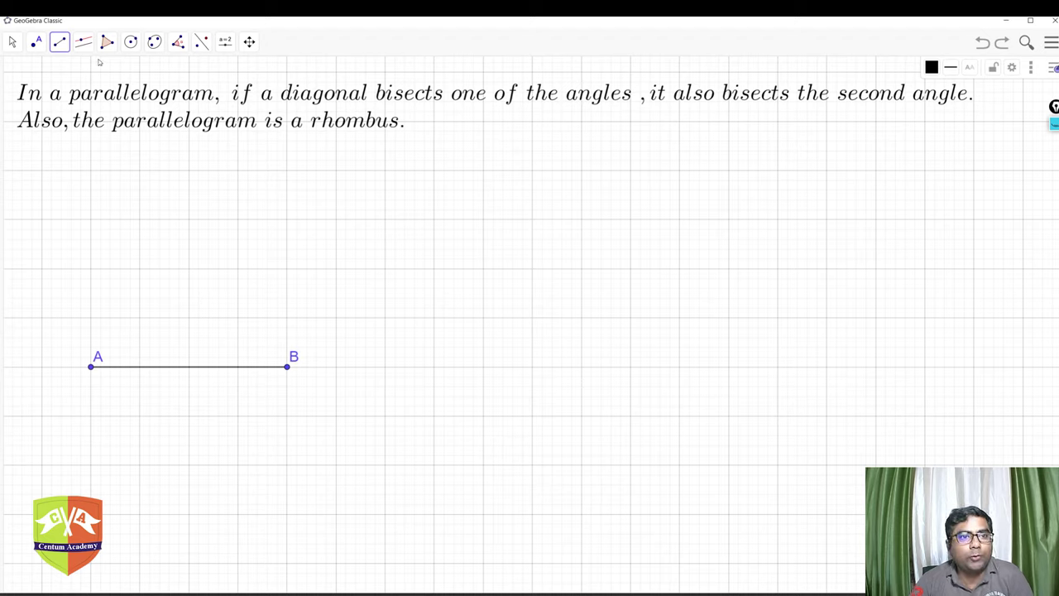
Draw a circle centred at A passing through B
left_click(131, 42)
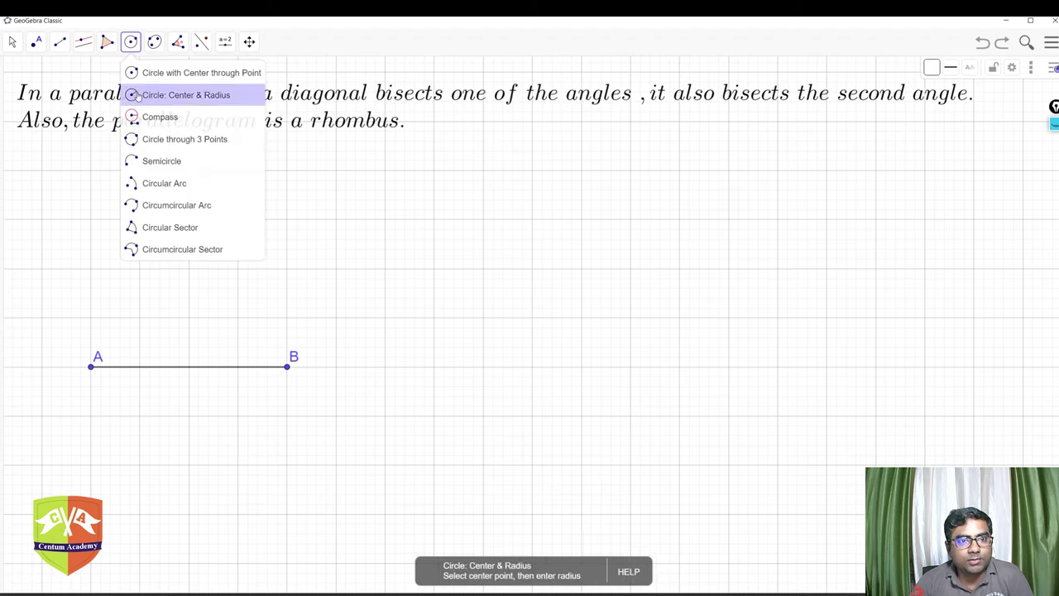
left_click(141, 73)
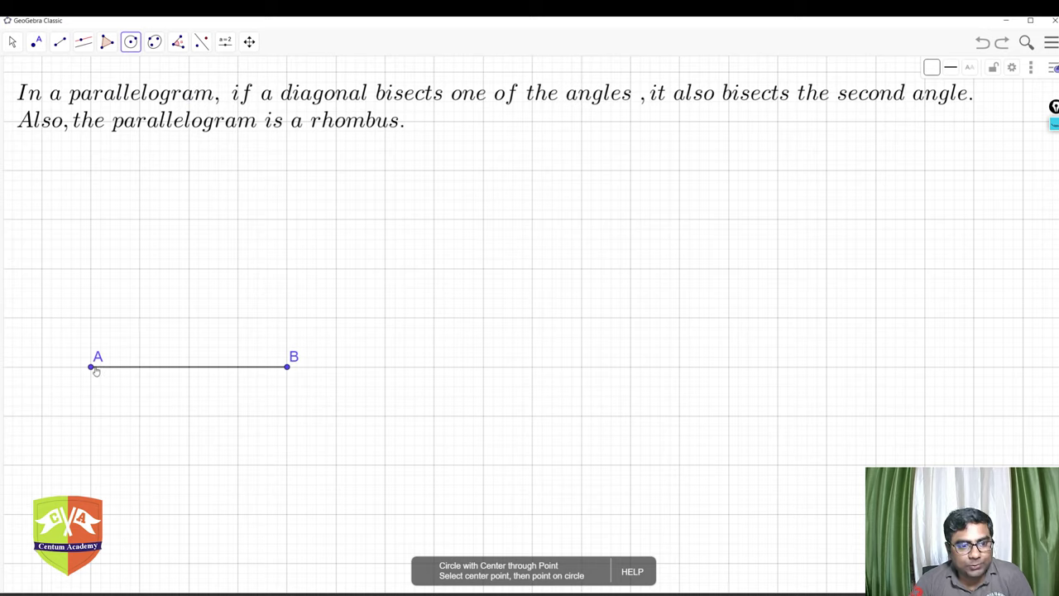
left_click(91, 368)
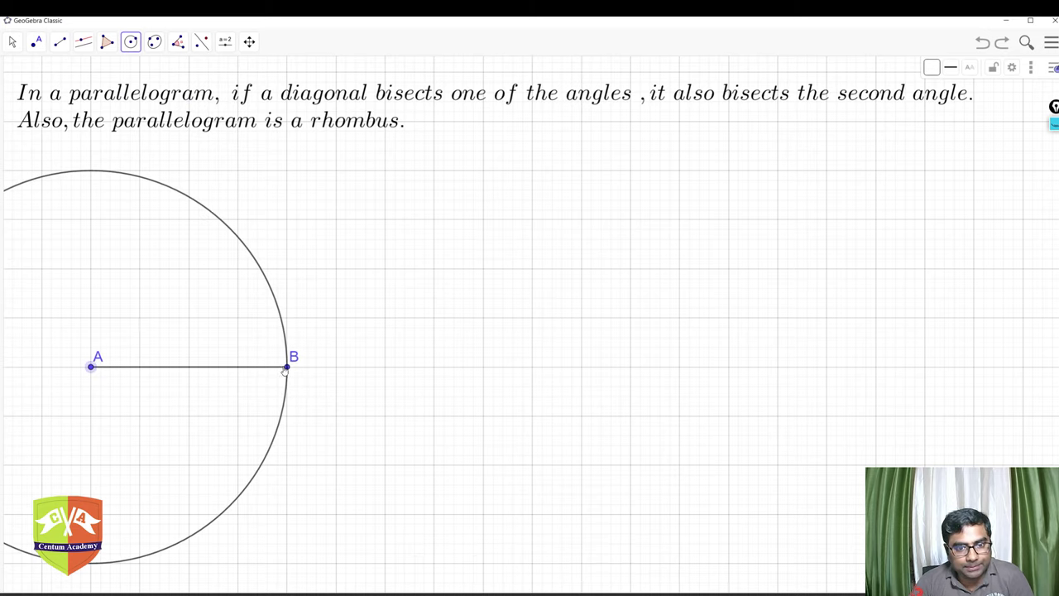
left_click(287, 367)
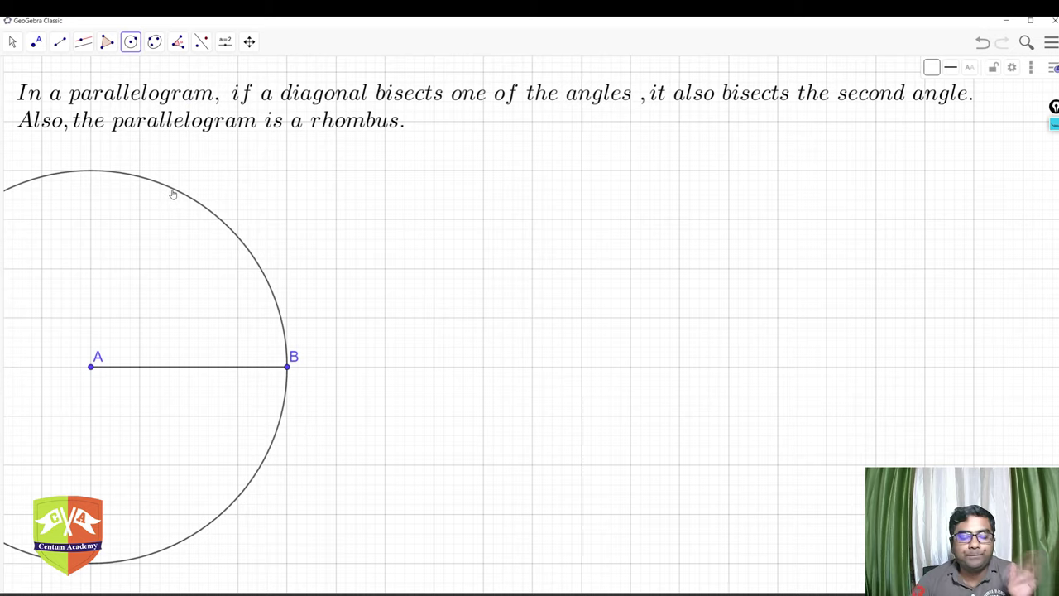
Place a point on the circle's upper arc and rename it from C to D
left_click(38, 48)
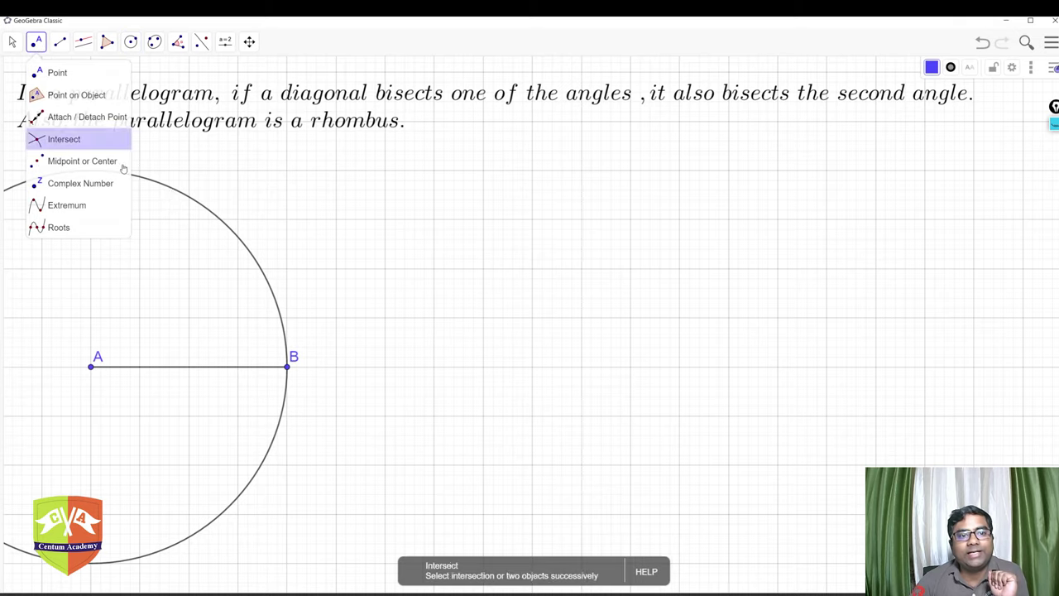
left_click(171, 190)
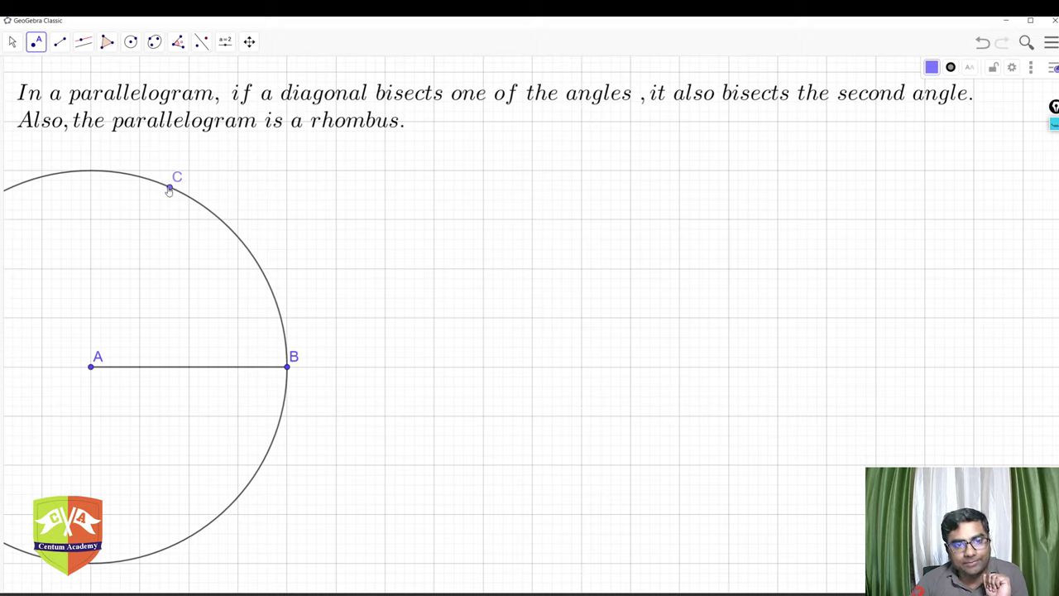
right_click(170, 190)
left_click(222, 274)
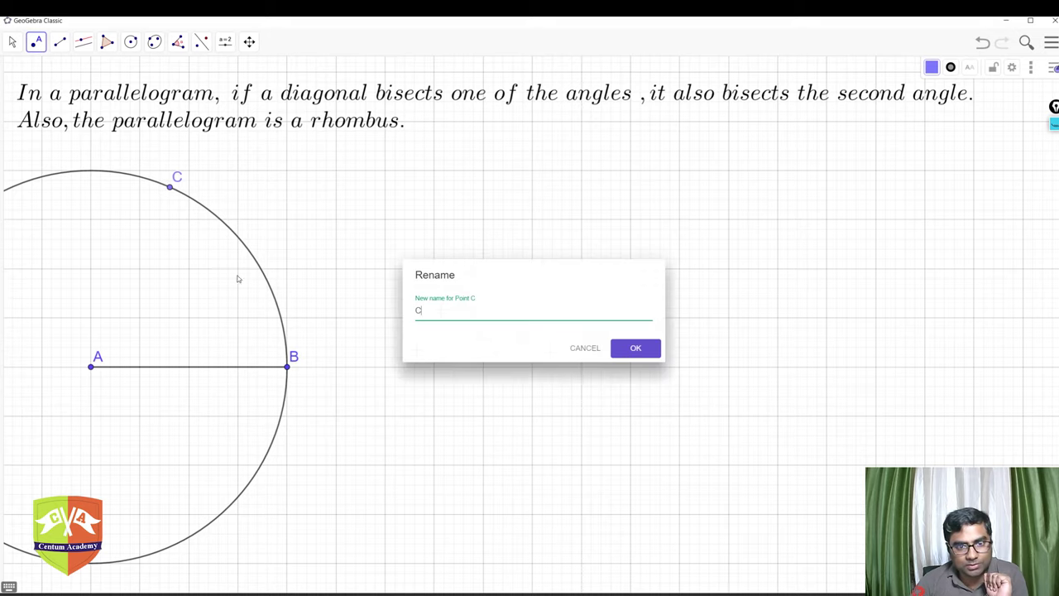
key("BackSpace")
type("D")
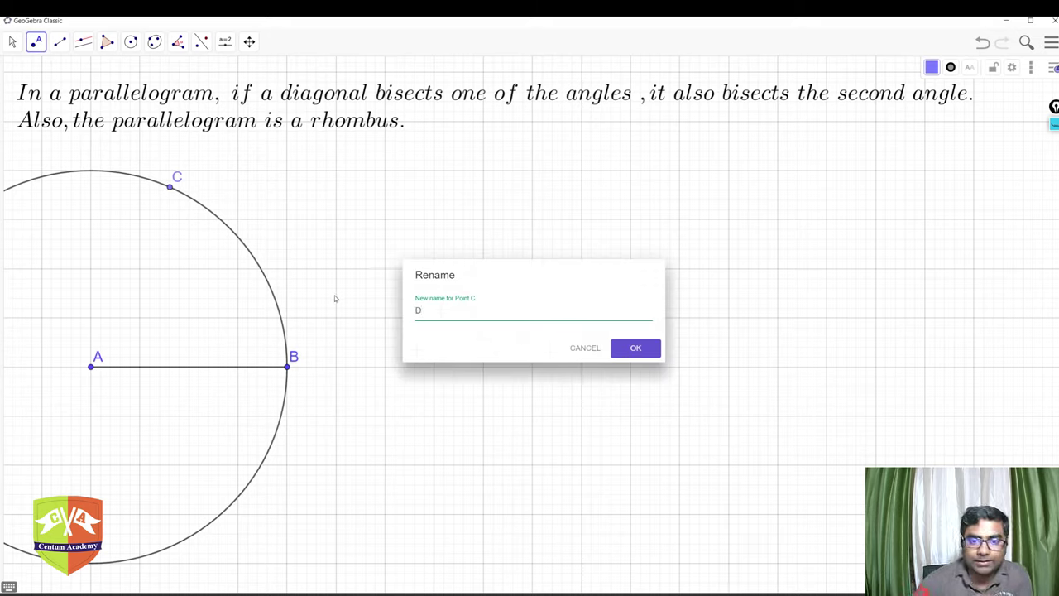
left_click(652, 358)
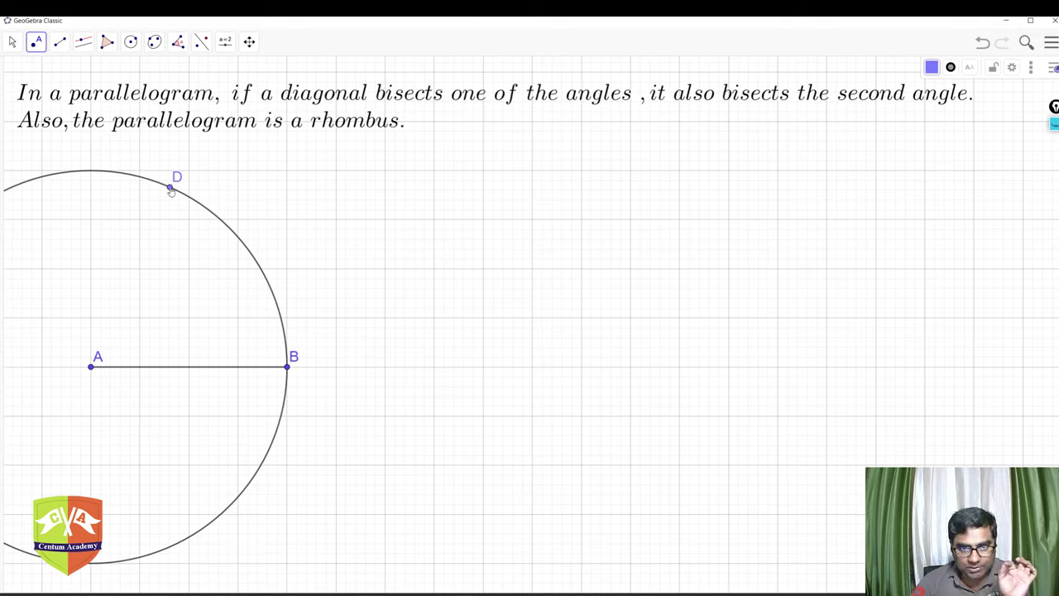
Draw segment AD from point A to point D on the circle
left_click(60, 42)
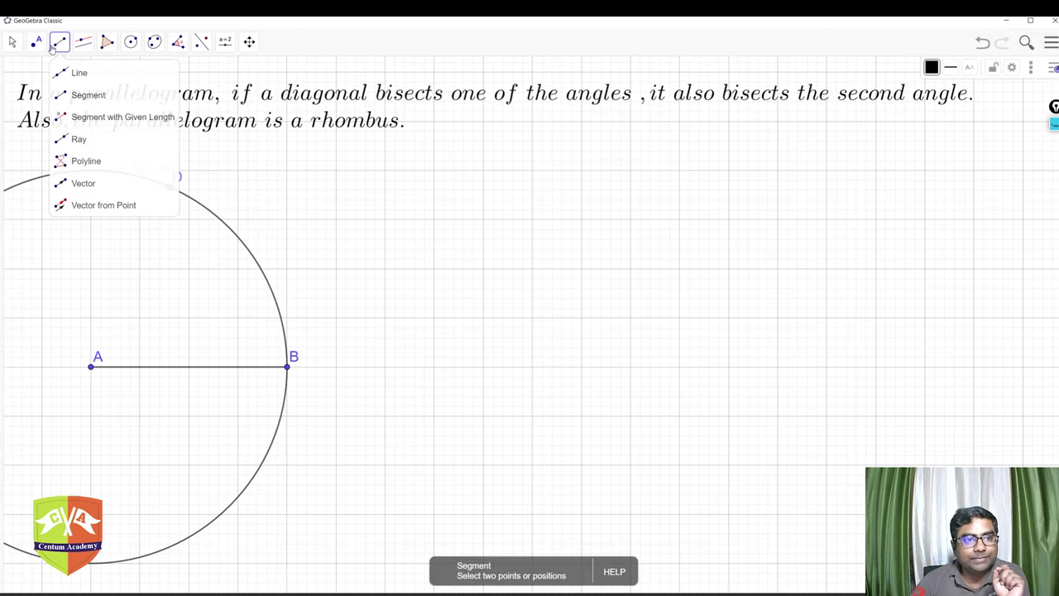
left_click(83, 94)
left_click(91, 366)
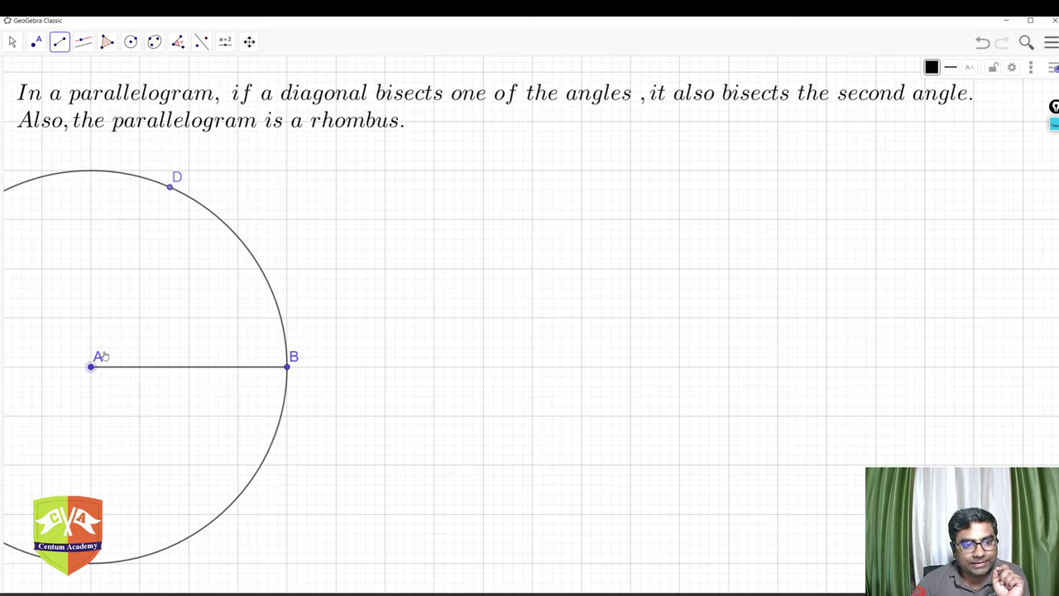
left_click(169, 188)
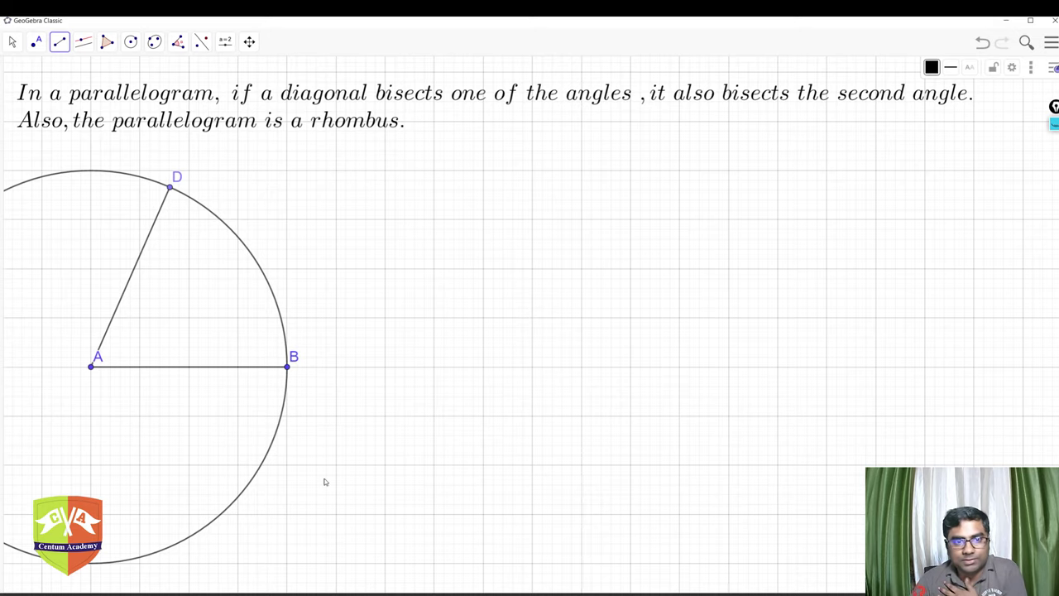
left_click(83, 42)
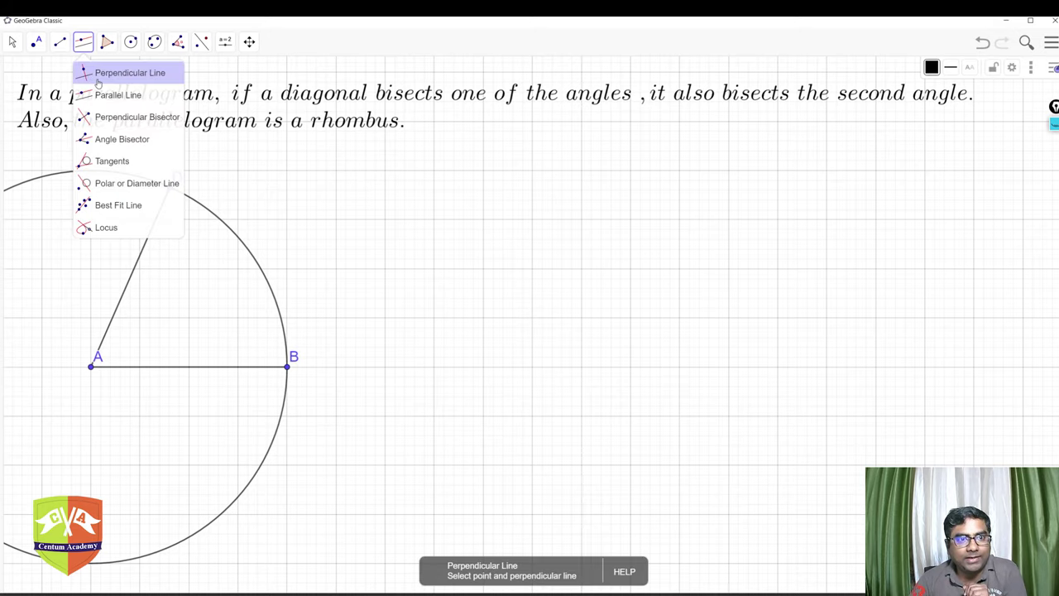
Draw a line through D parallel to AB and a line through B parallel to AD
left_click(170, 188)
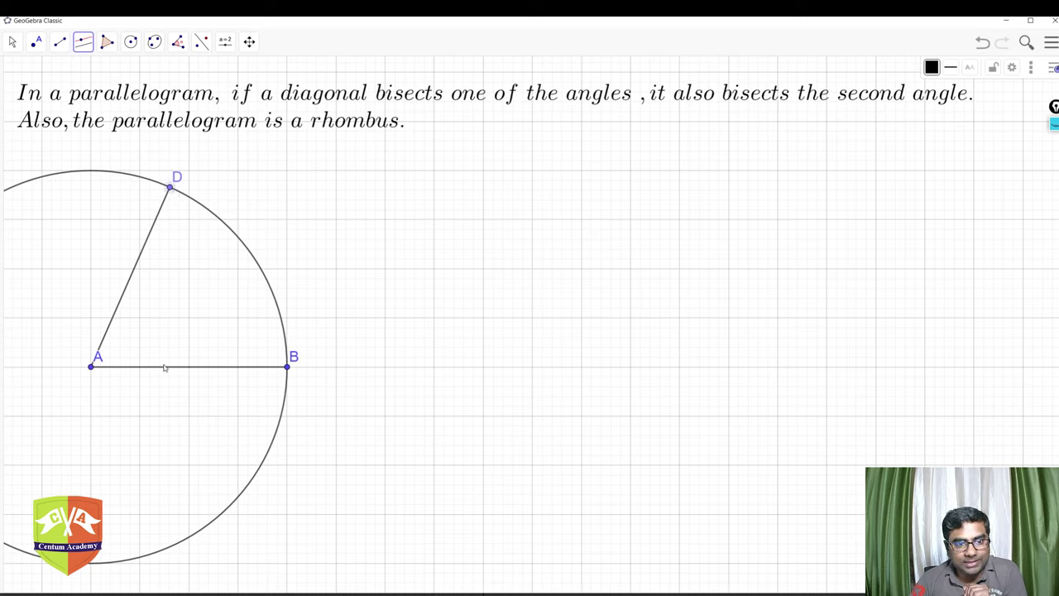
left_click(166, 368)
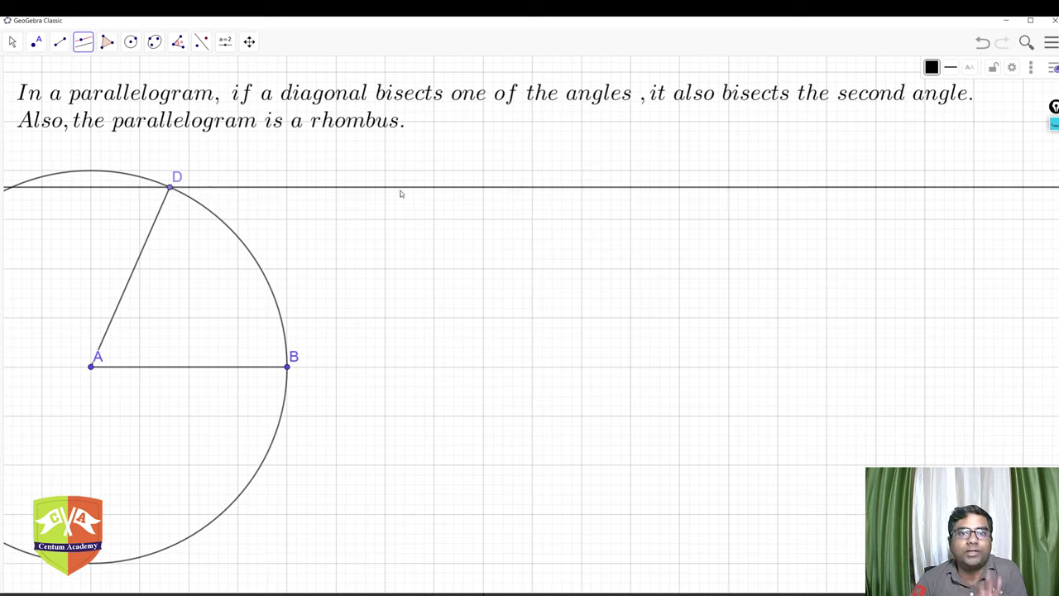
left_click(288, 368)
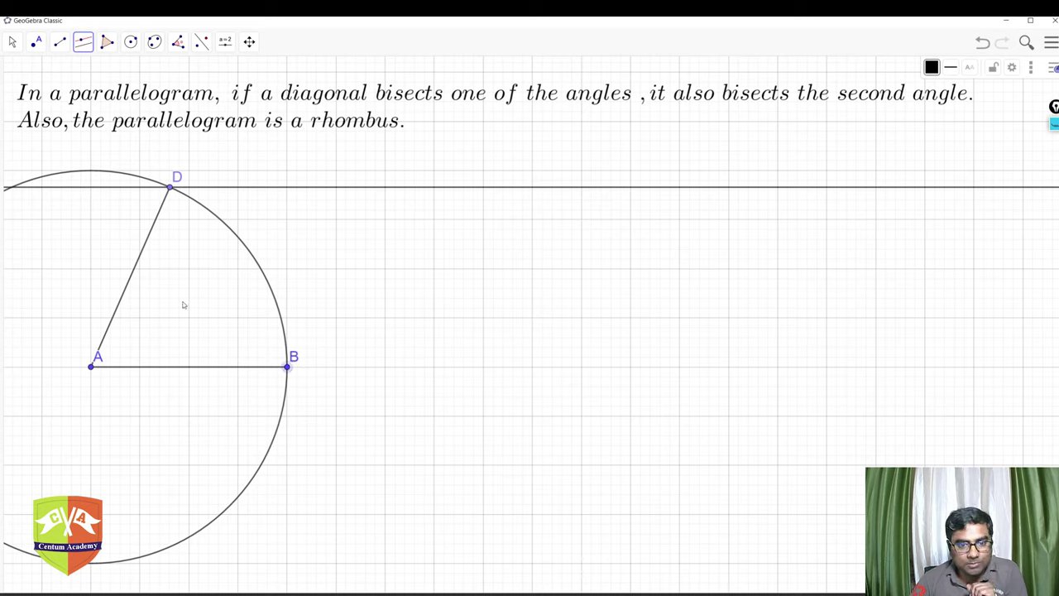
left_click(128, 288)
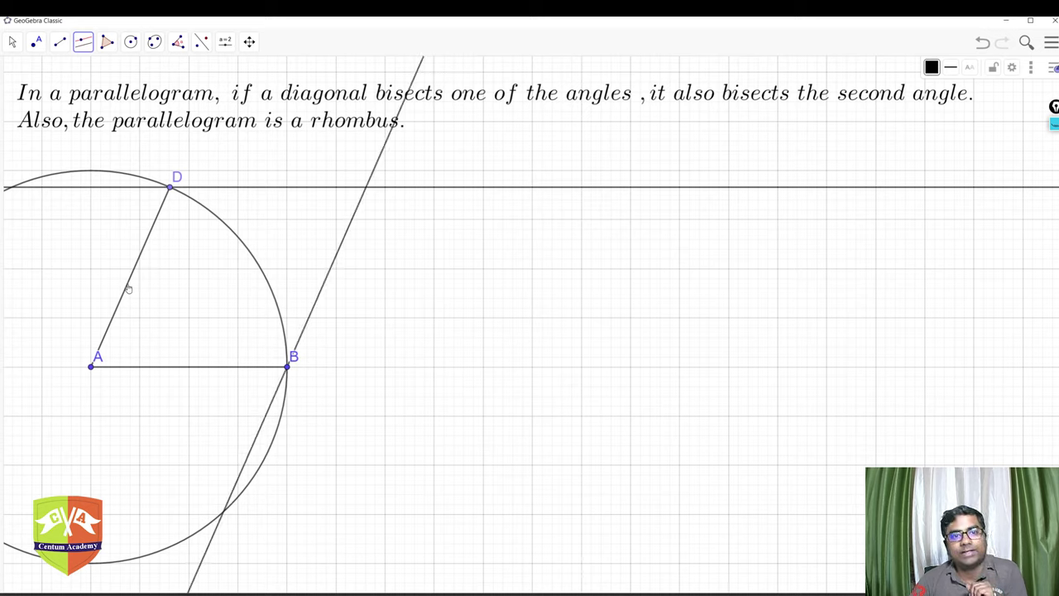
Place point C where the two parallel lines intersect
left_click(14, 42)
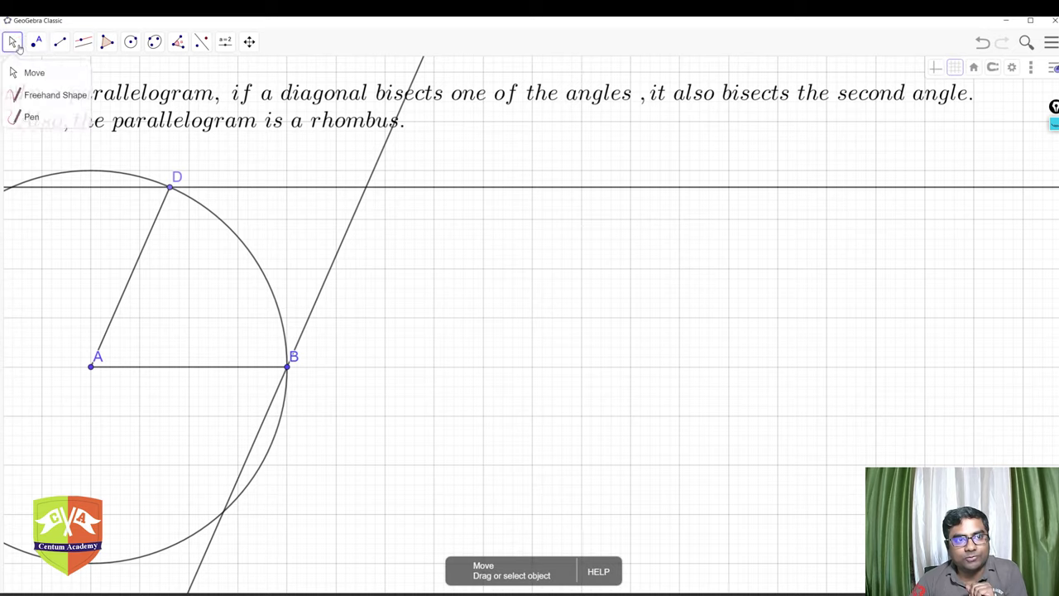
left_click(35, 42)
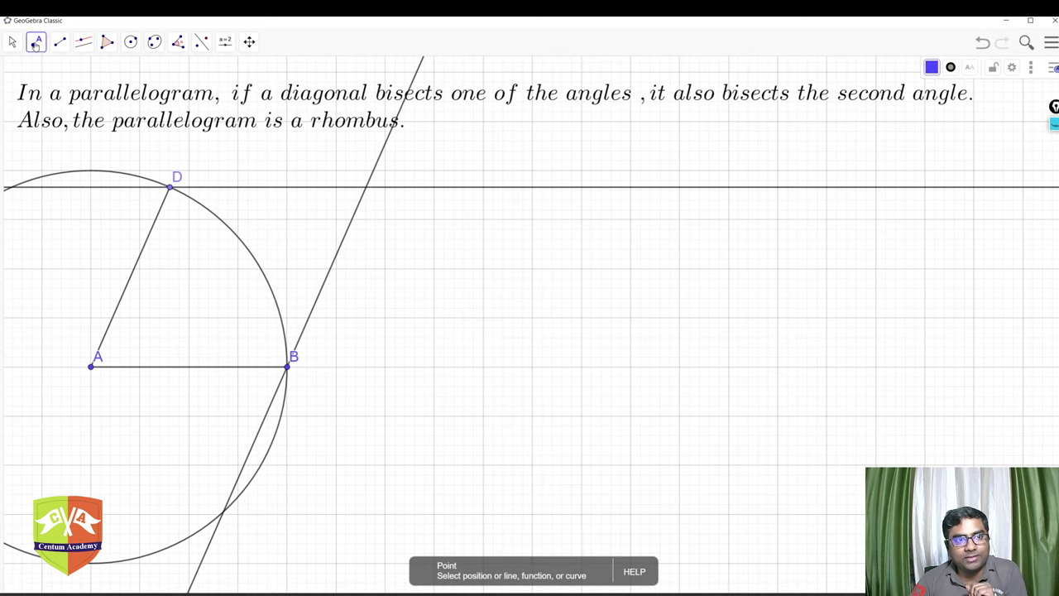
left_click(364, 188)
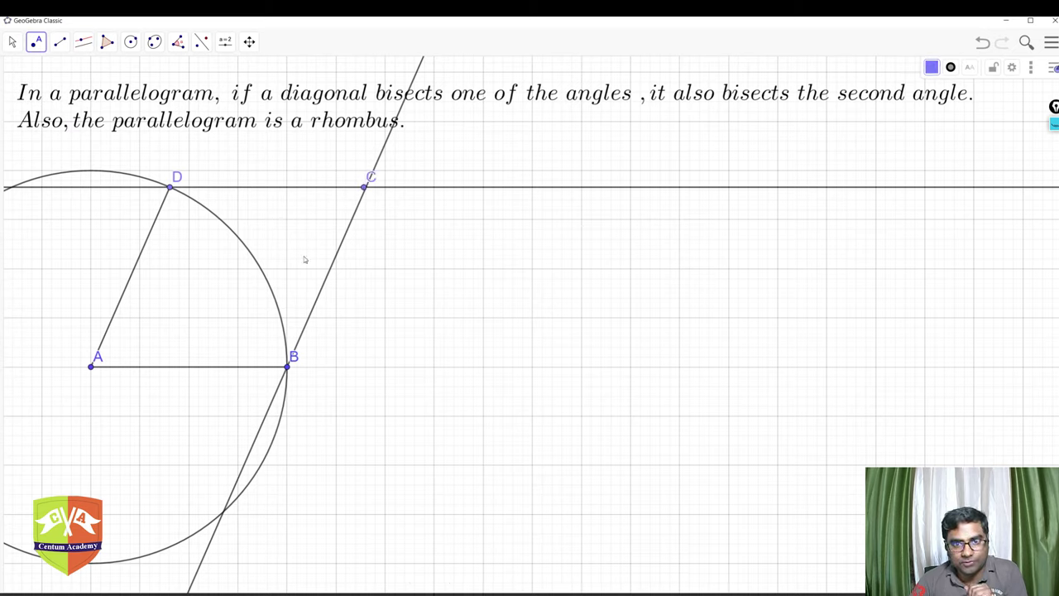
left_click(984, 43)
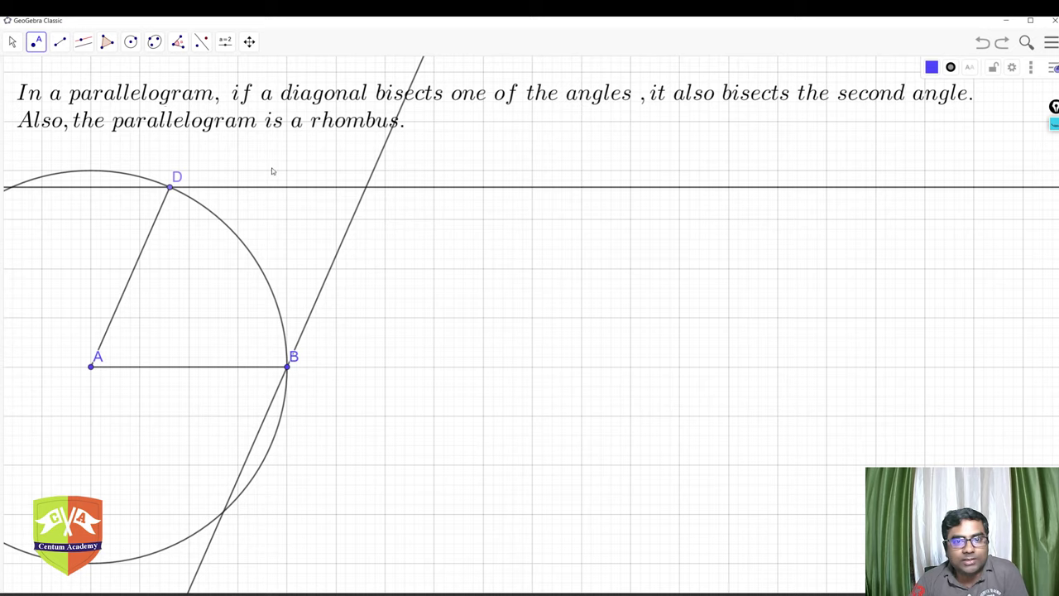
left_click(365, 188)
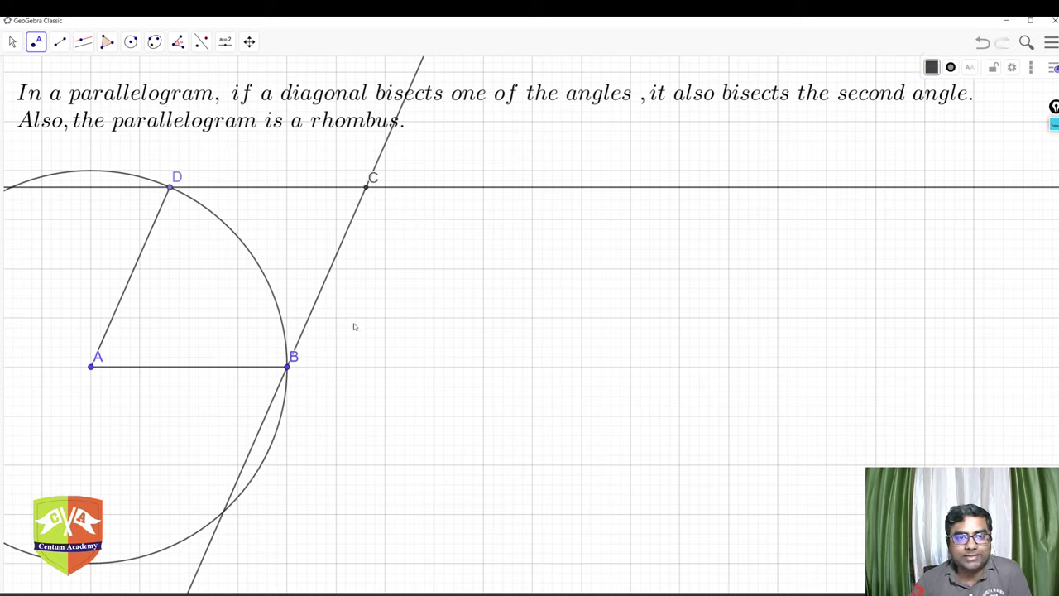
Remove the circle and hide both parallel construction lines
right_click(255, 265)
key("Escape")
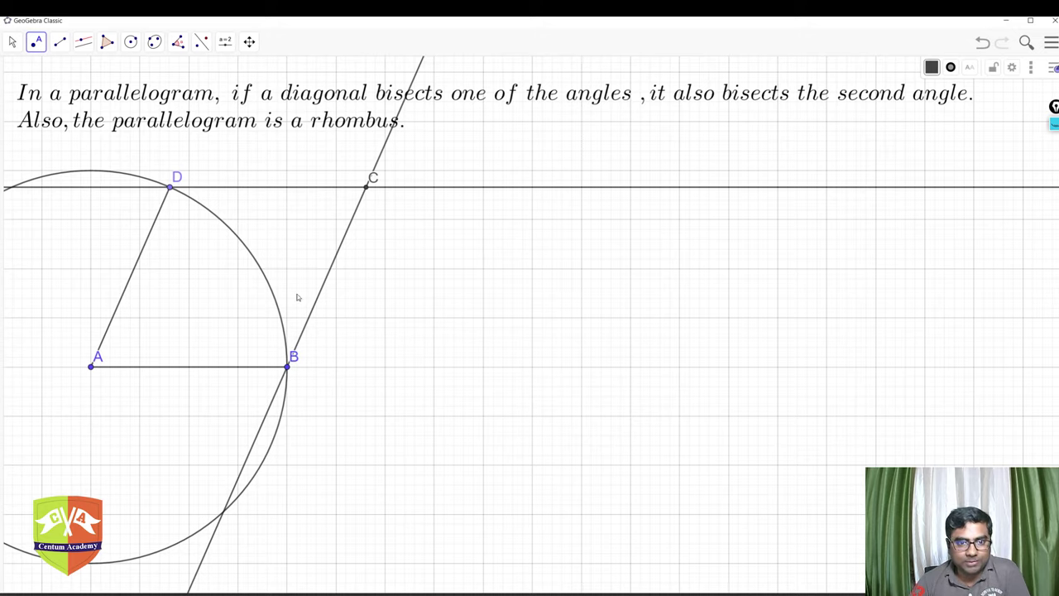
right_click(302, 187)
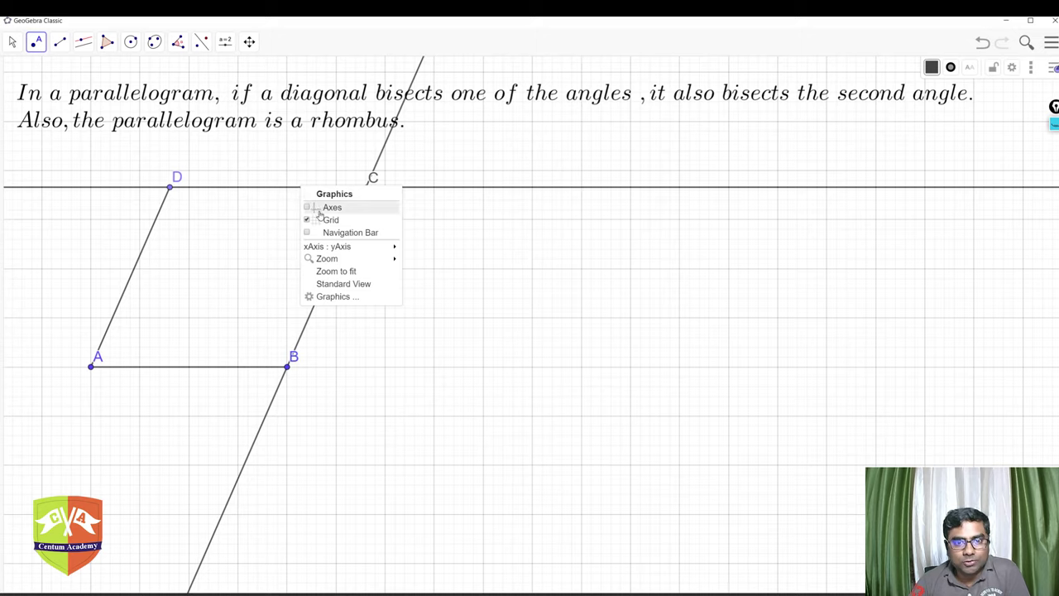
right_click(440, 188)
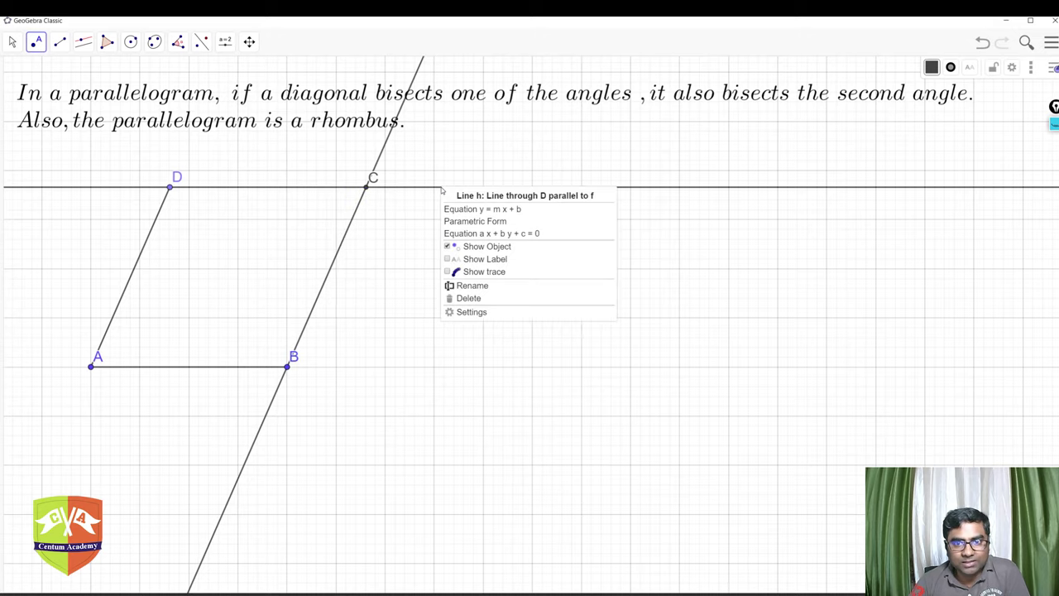
left_click(488, 247)
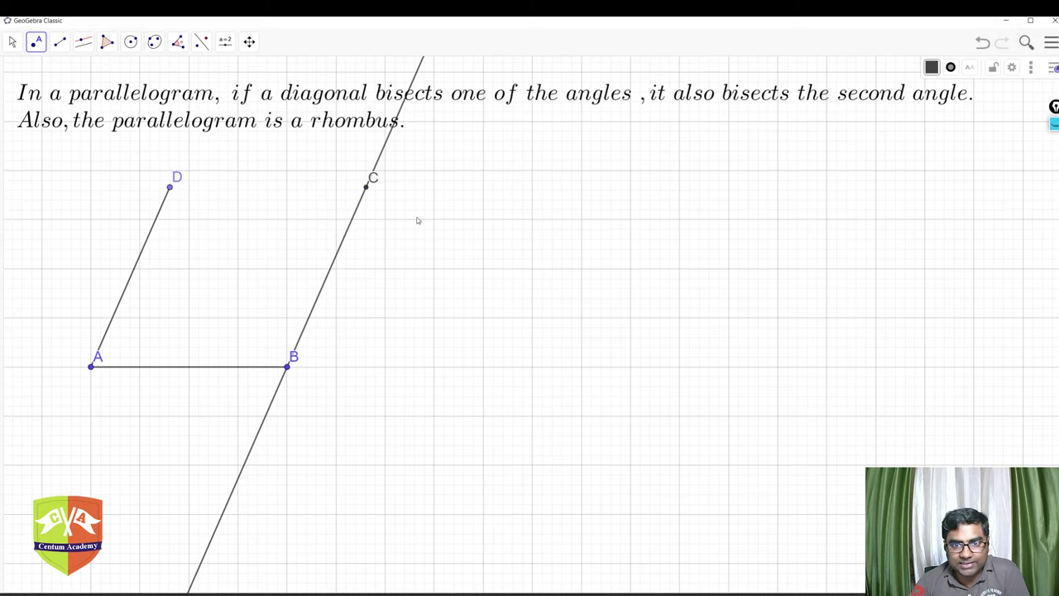
right_click(354, 219)
left_click(402, 276)
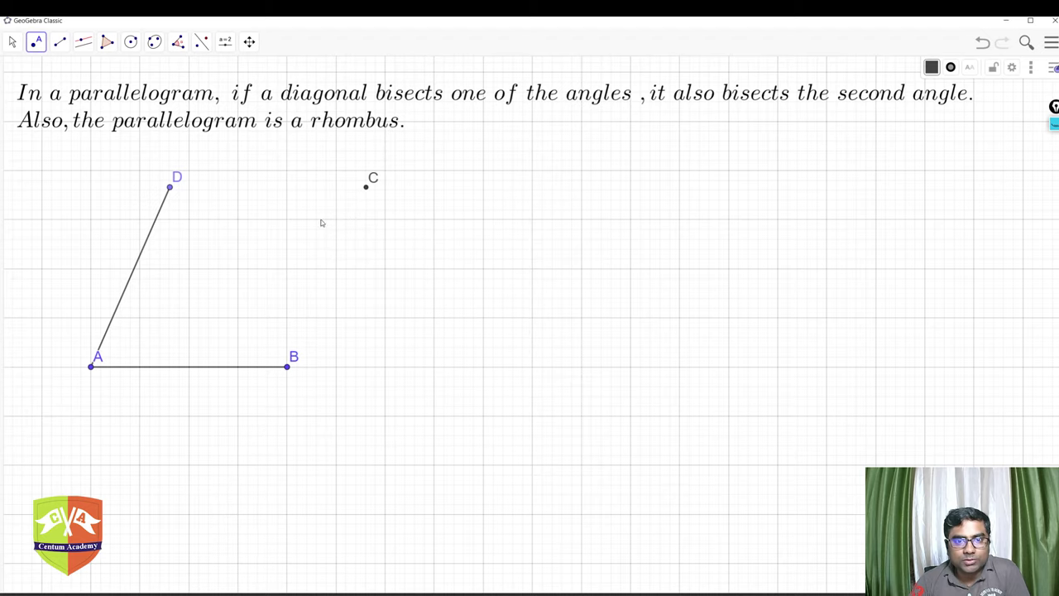
Start segment DC with the Segment tool at point D
left_click(60, 41)
left_click(82, 93)
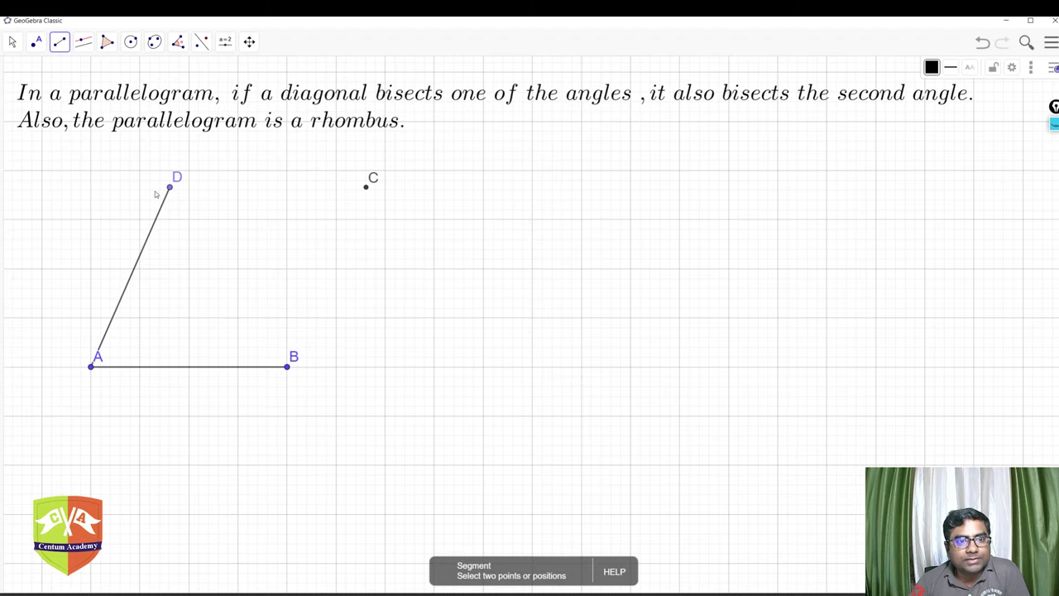
left_click(169, 189)
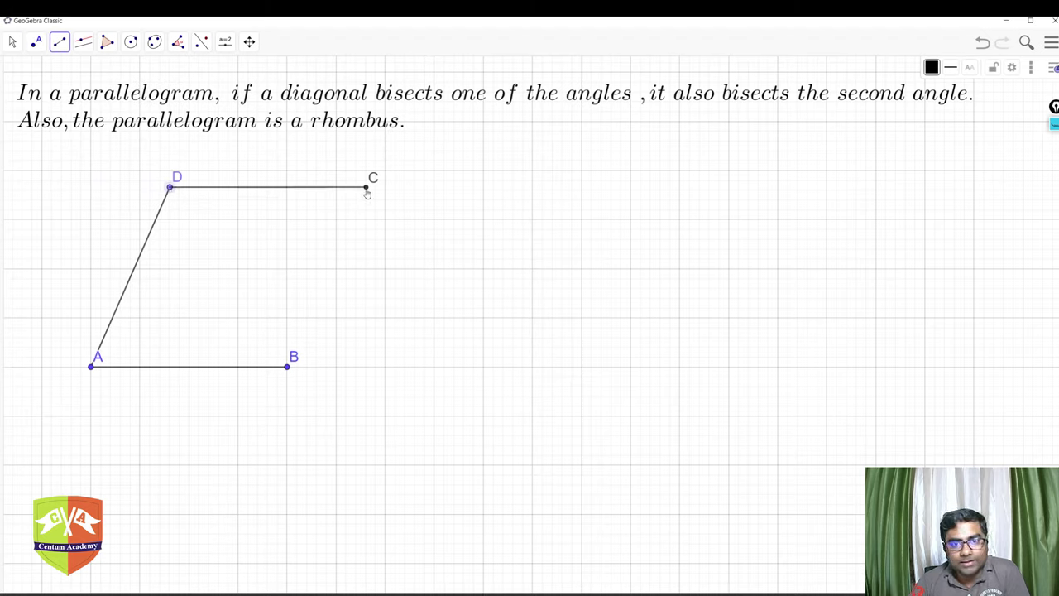
Finish segment DC, draw segment BC, and draw diagonal AC
left_click(366, 187)
left_click(288, 367)
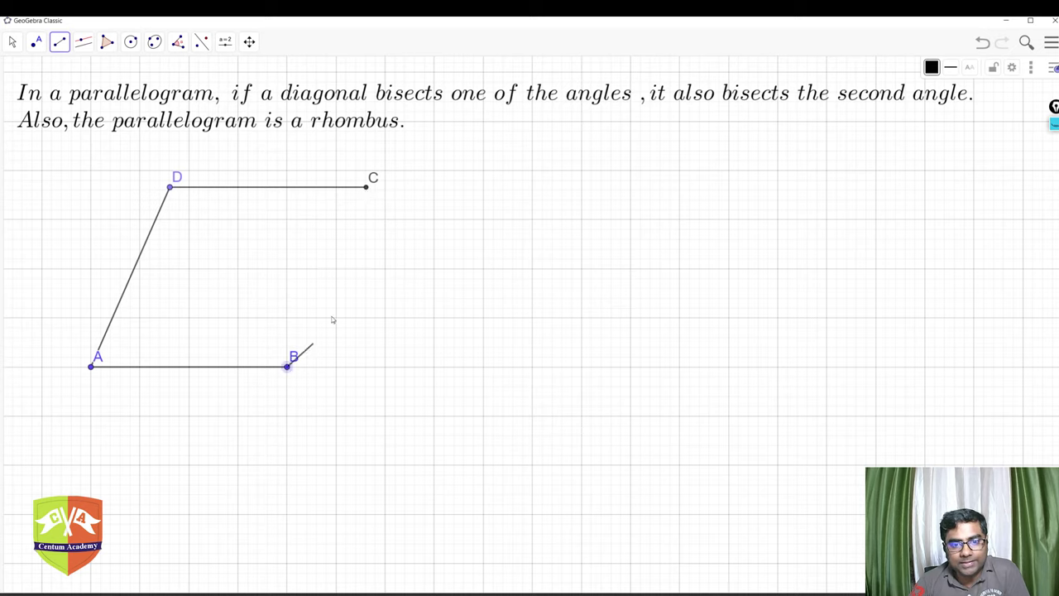
left_click(367, 188)
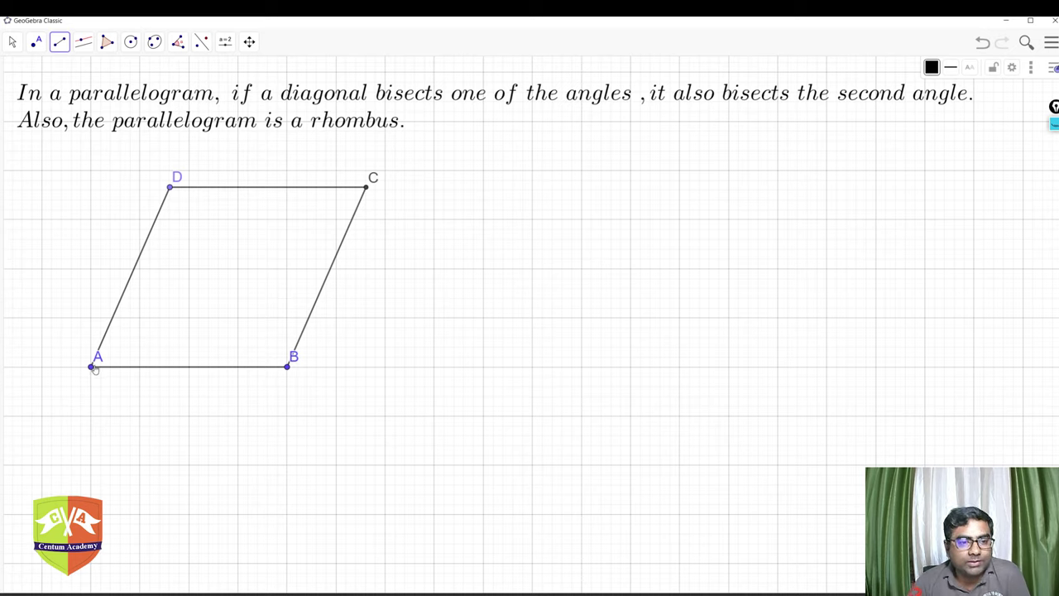
left_click(91, 366)
left_click(365, 189)
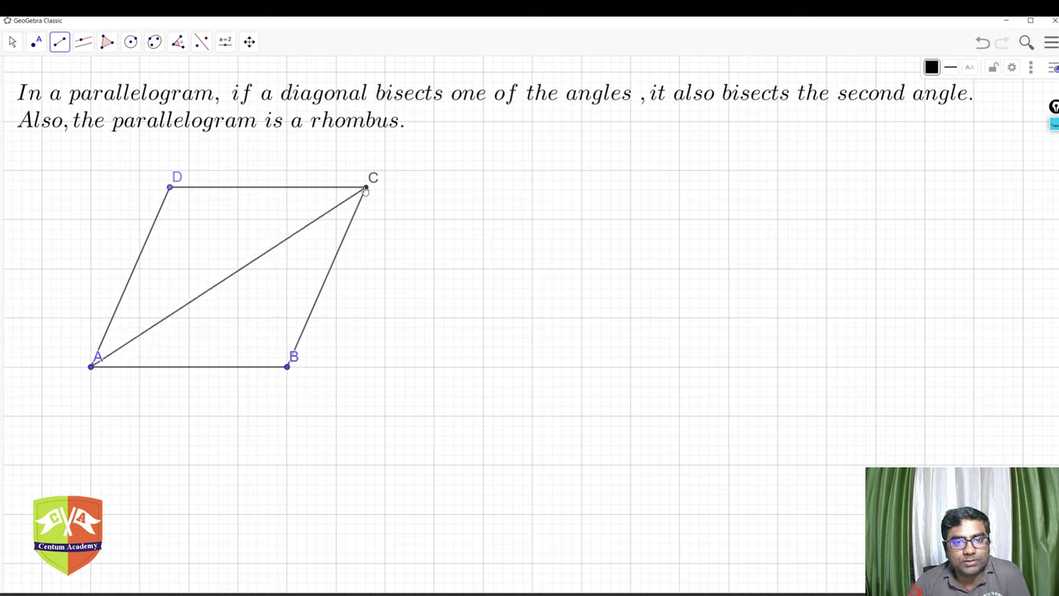
Measure angles BAC and DAC at A, both 33.13°, and drag their labels apart
left_click(177, 43)
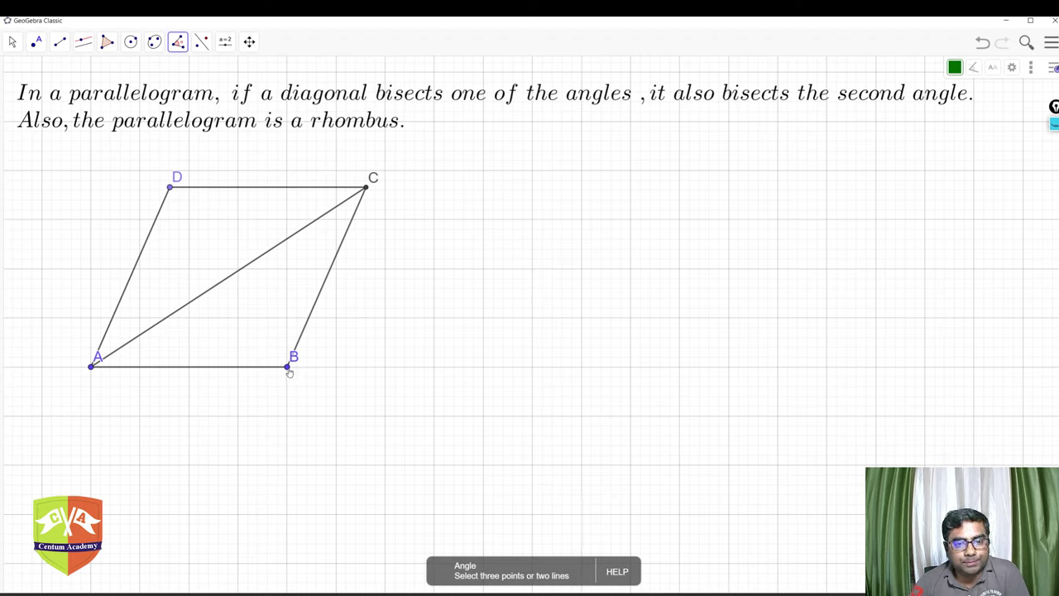
left_click(288, 367)
left_click(92, 368)
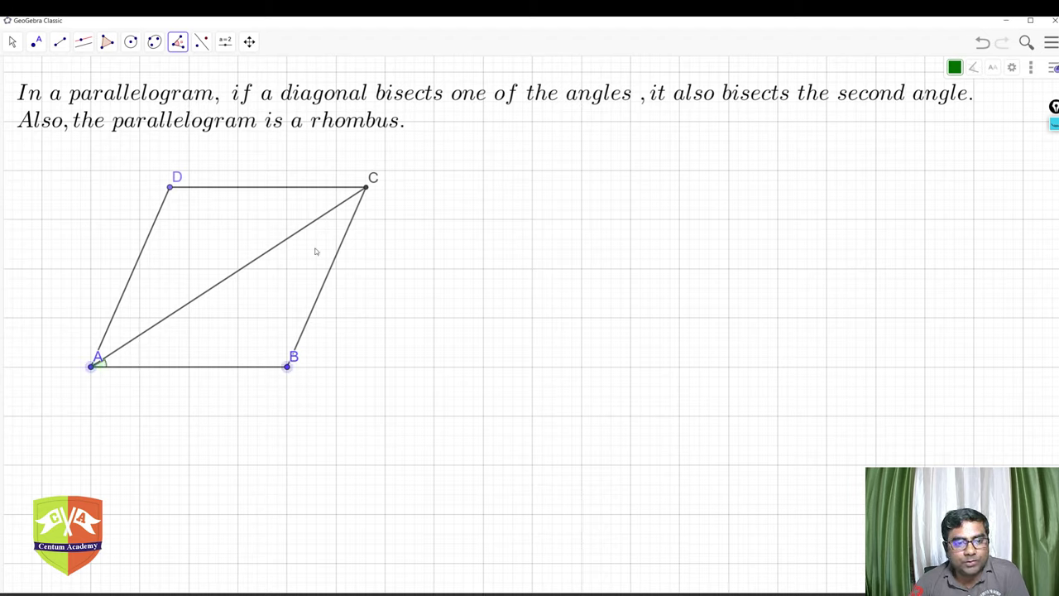
left_click(366, 190)
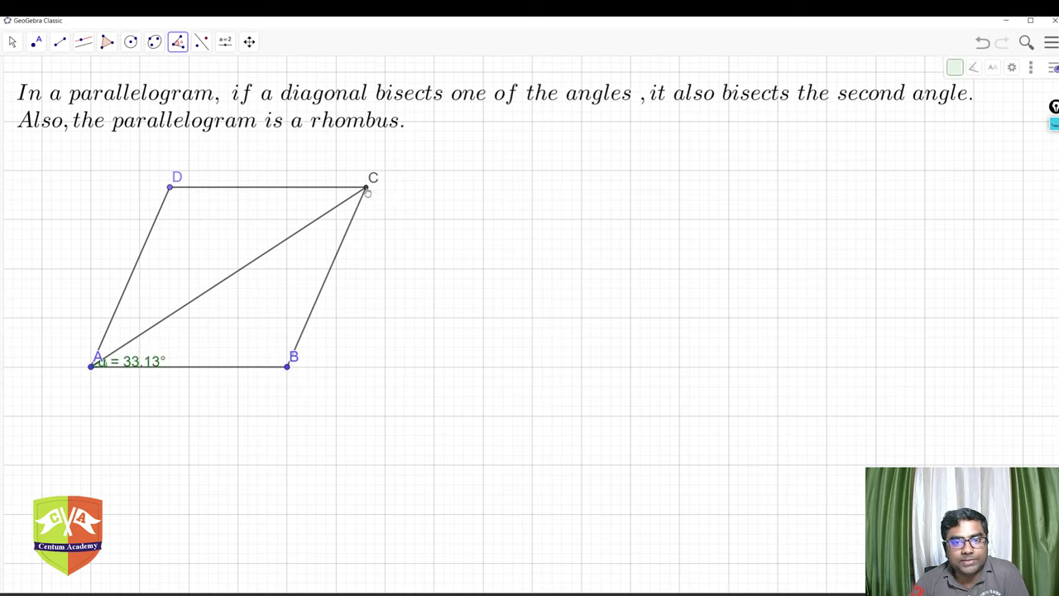
left_click(174, 313)
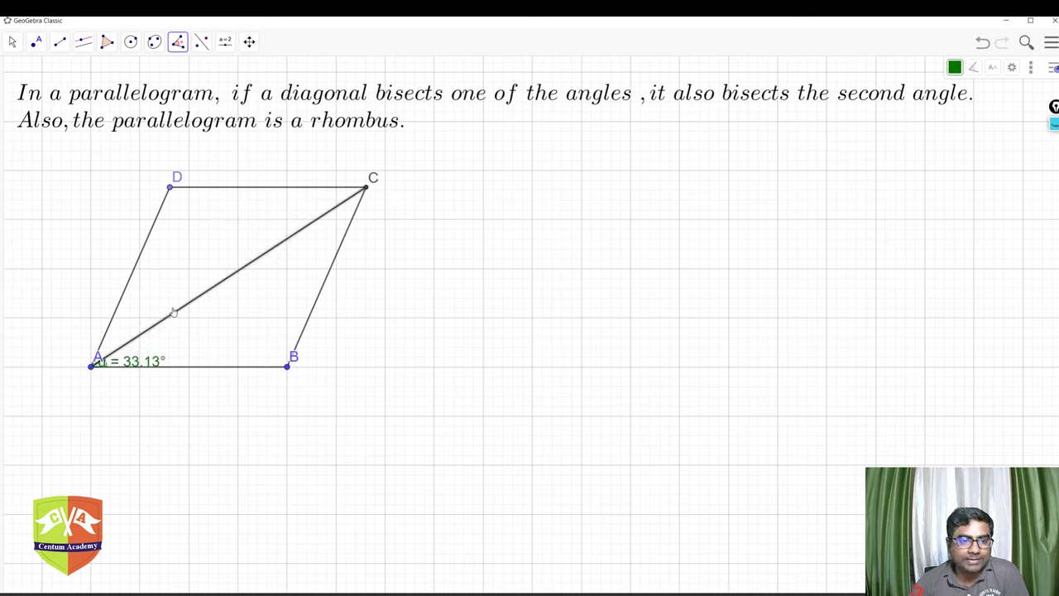
left_click(128, 288)
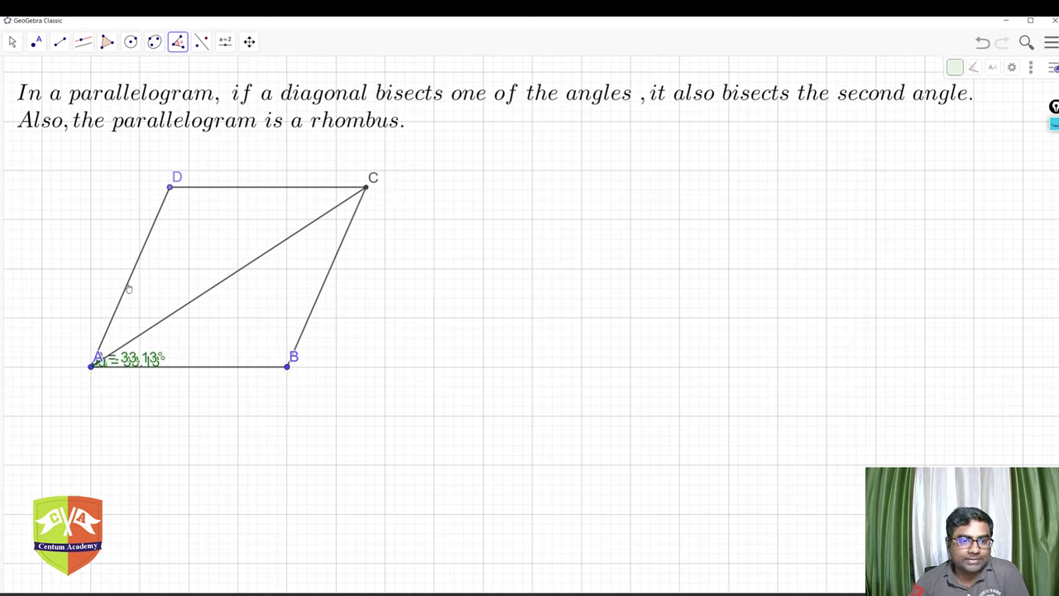
left_click(12, 41)
left_click_drag(131, 358, 89, 359)
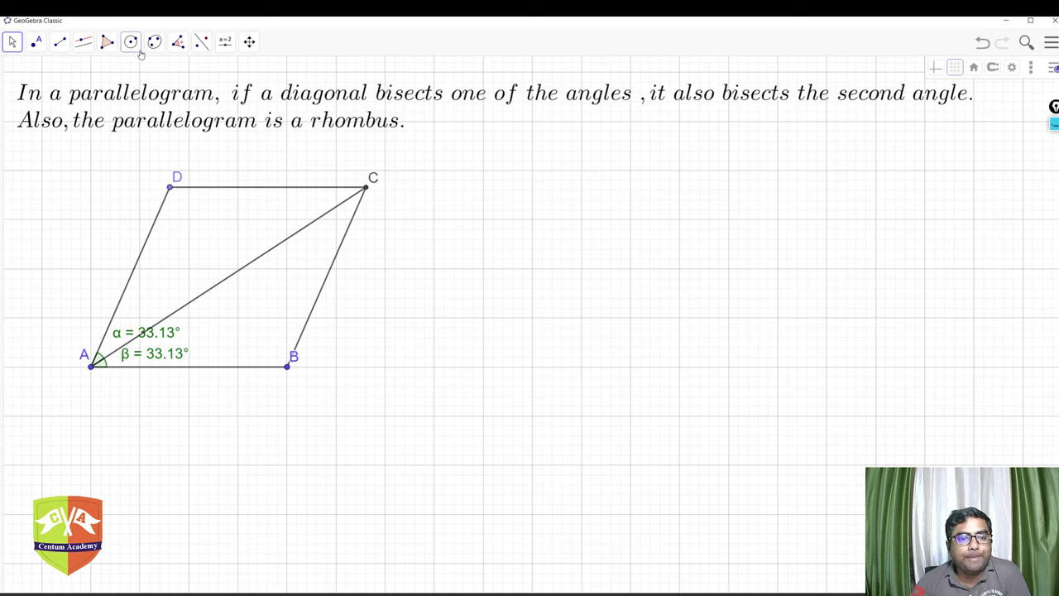
Measure the angles at C between AC and BC and between DC and AC
left_click(178, 41)
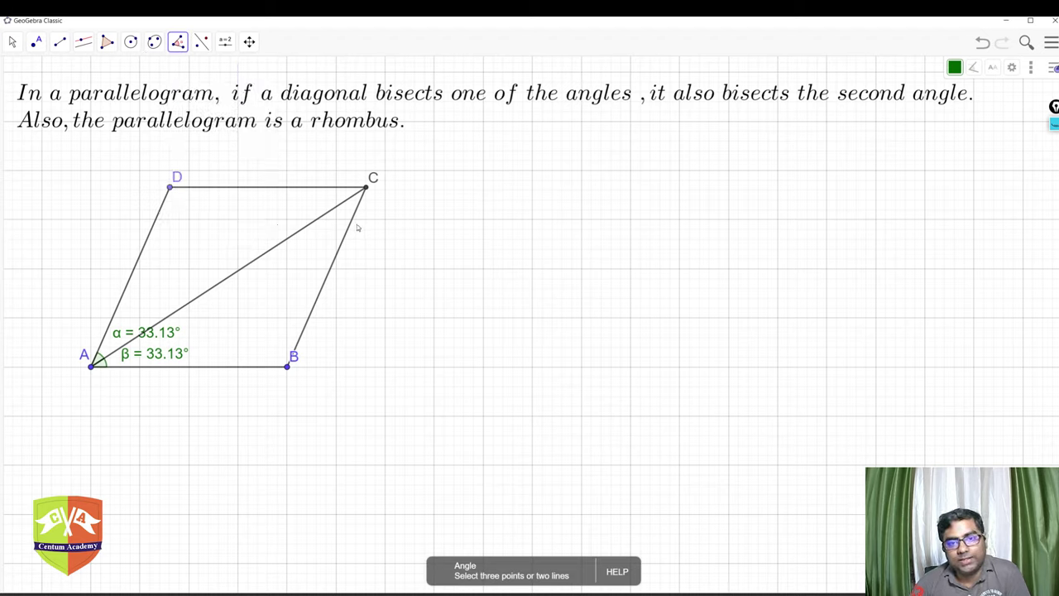
left_click(335, 208)
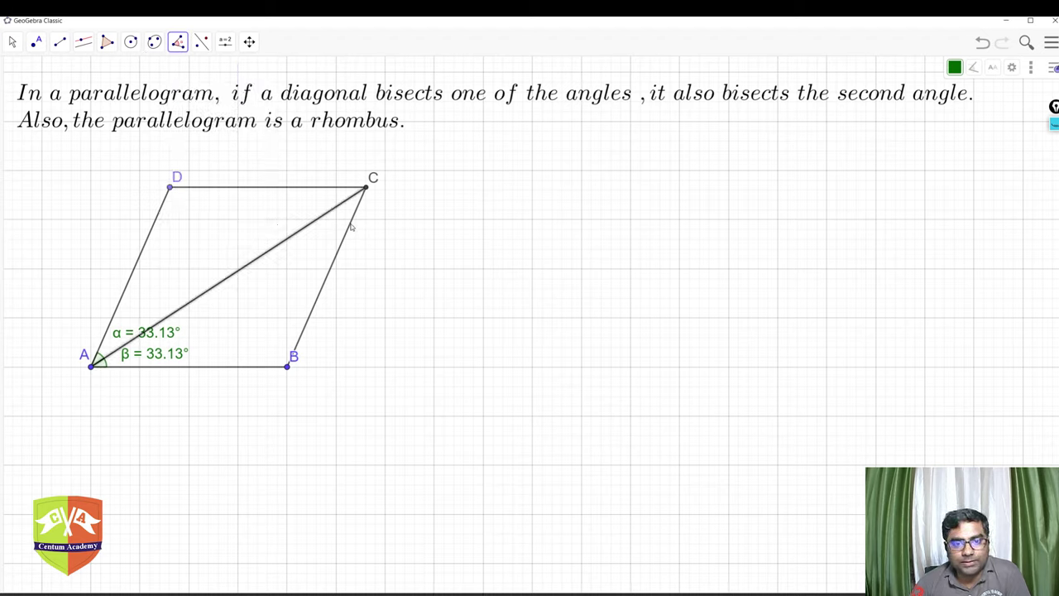
left_click(351, 227)
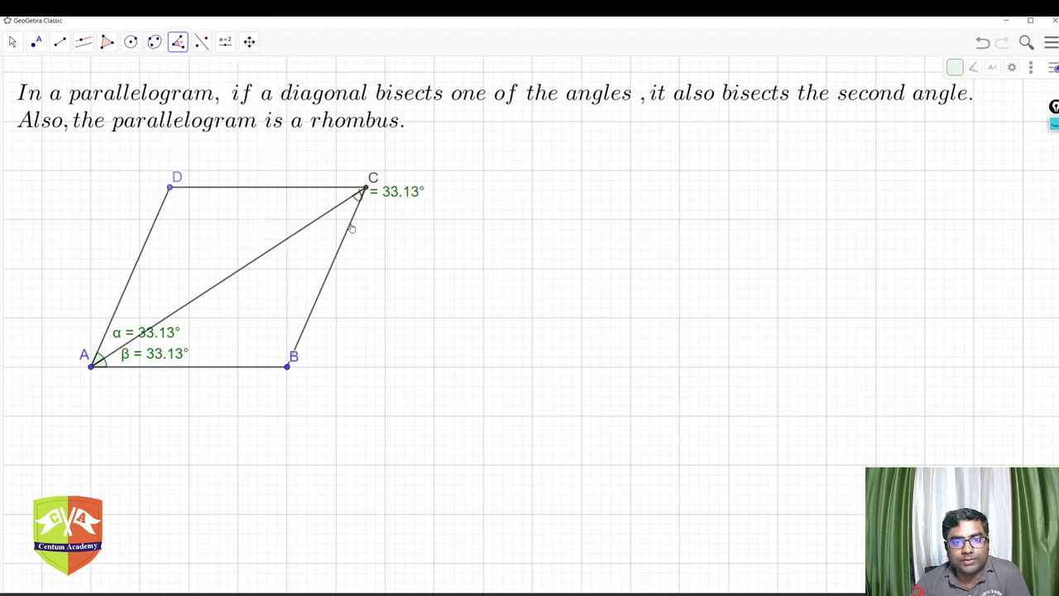
left_click(314, 189)
left_click(324, 213)
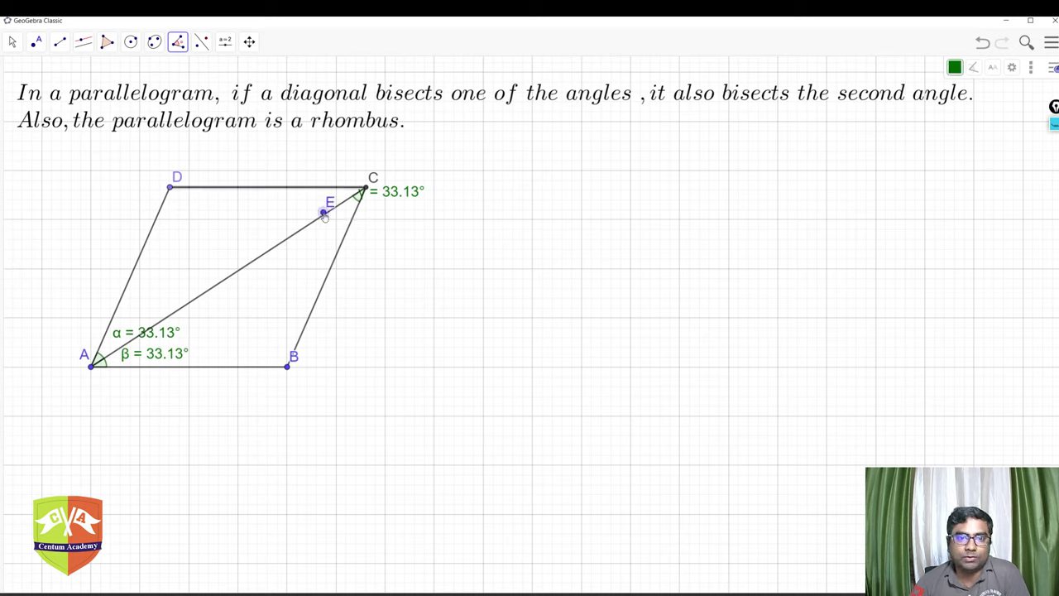
key("ctrl+z")
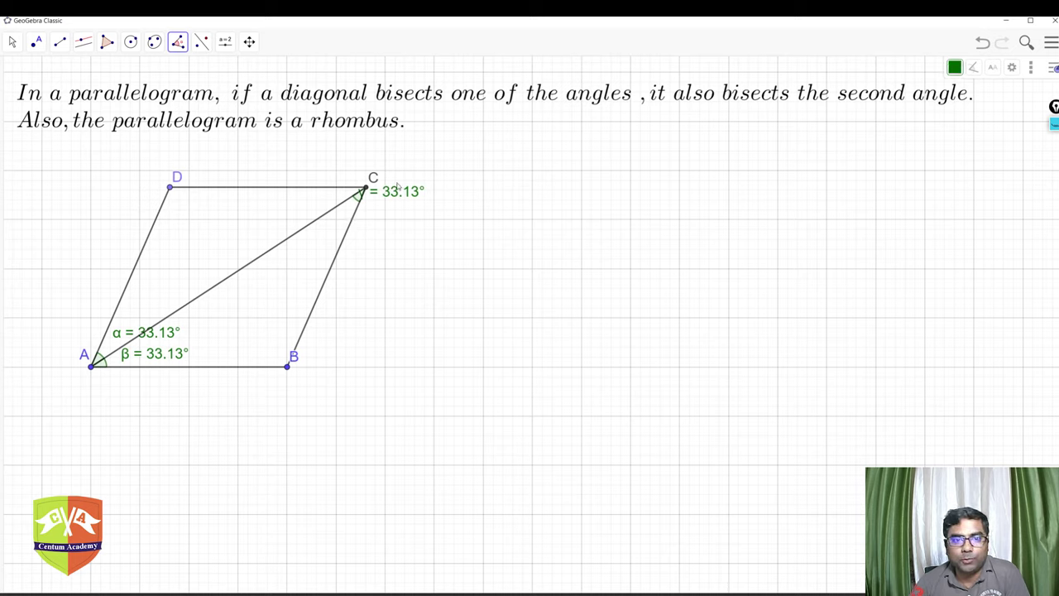
left_click(339, 192)
left_click(342, 207)
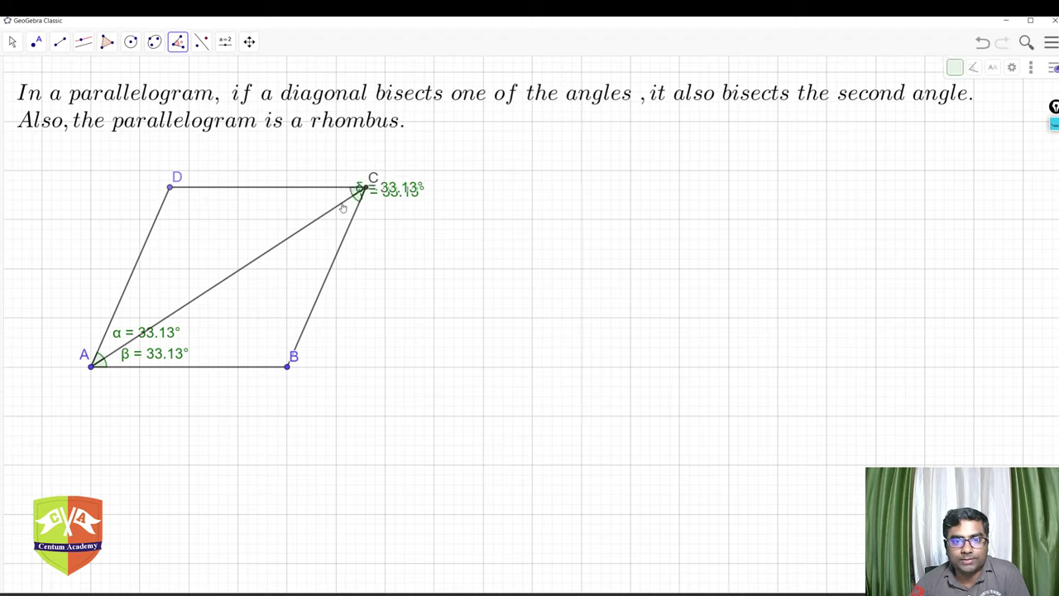
Drag the γ and δ labels apart so both are readable near C
left_click(13, 41)
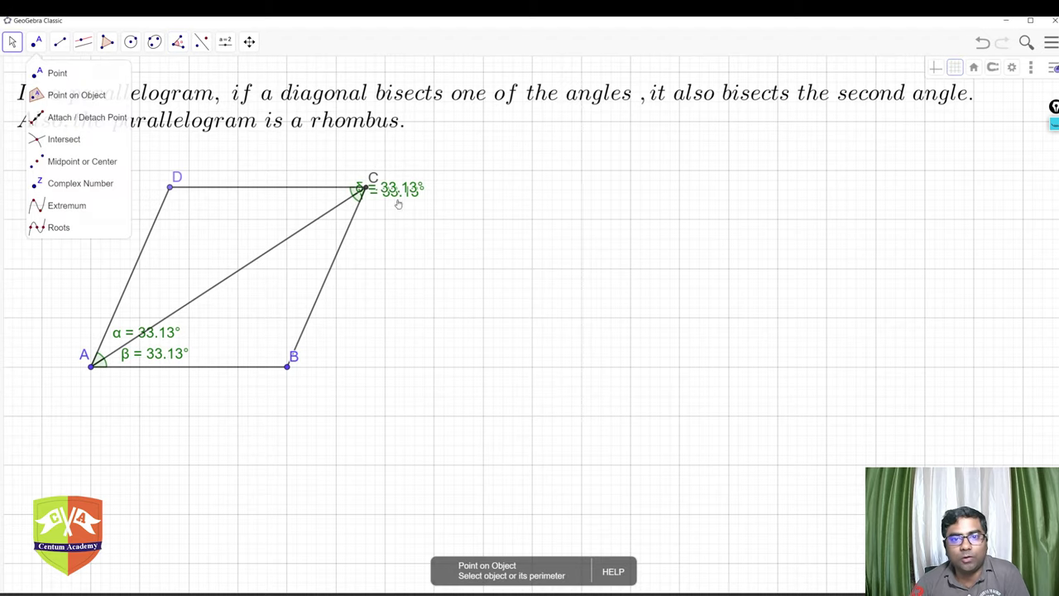
left_click_drag(389, 192, 346, 191)
left_click_drag(413, 195, 413, 214)
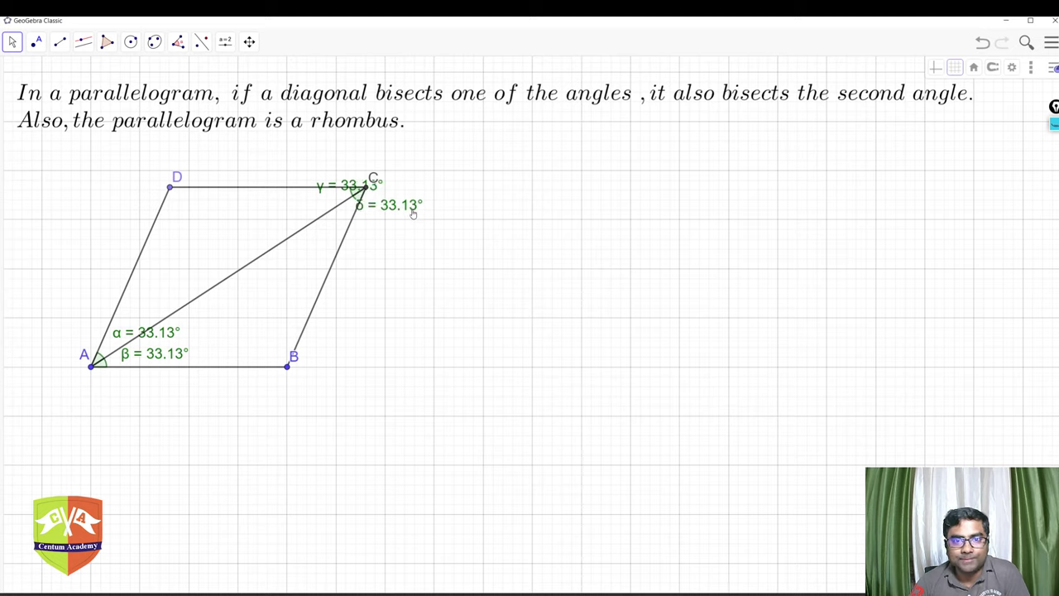
left_click_drag(354, 188, 354, 159)
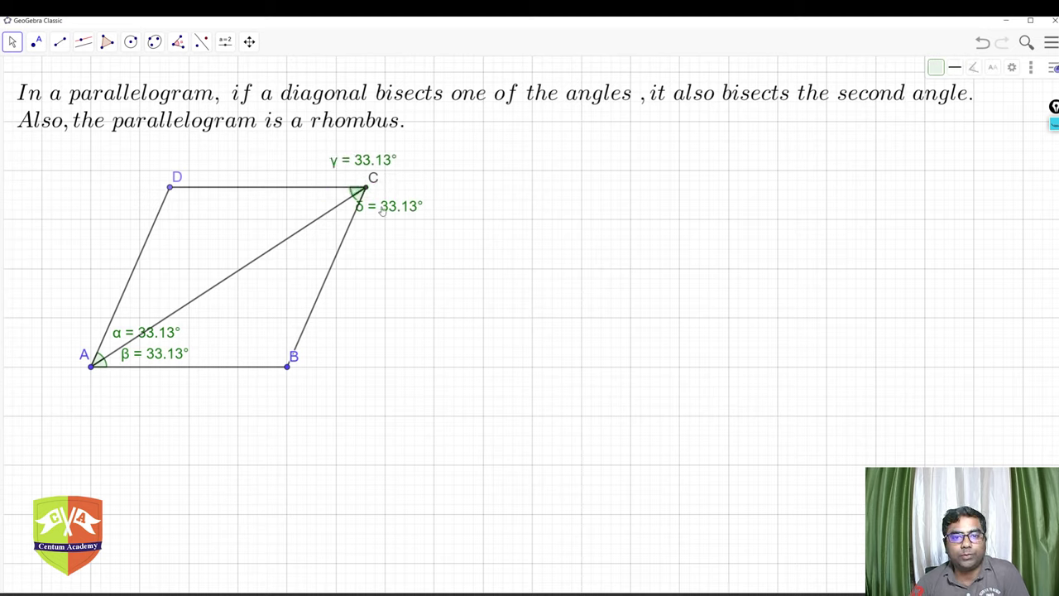
left_click_drag(382, 212, 394, 217)
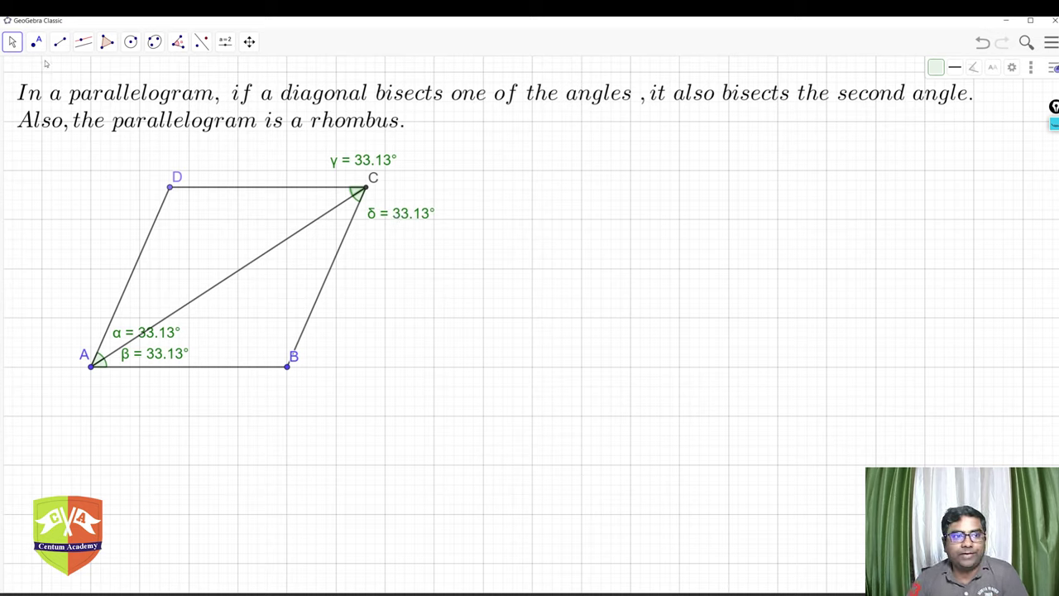
Show the circle through B and slide D along it until all angles read 33.31°
left_click_drag(170, 192, 210, 257)
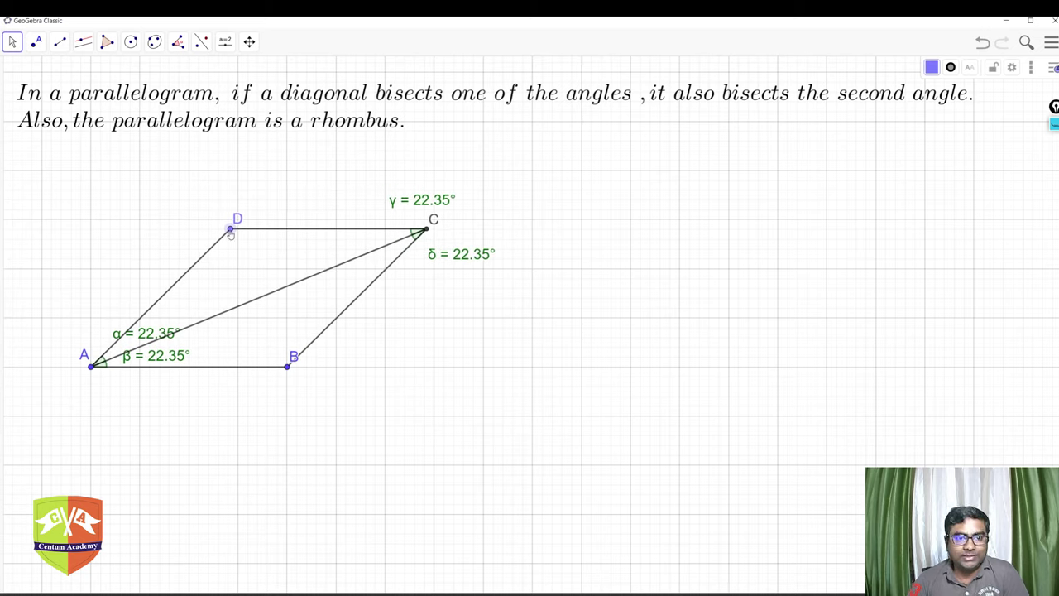
left_click(248, 41)
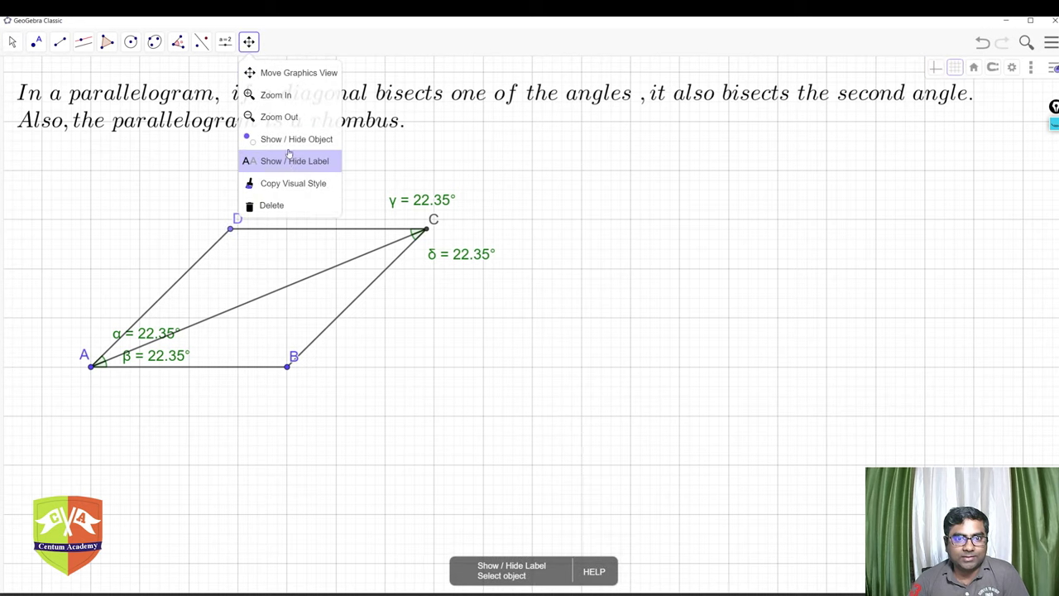
left_click(290, 139)
left_click(207, 213)
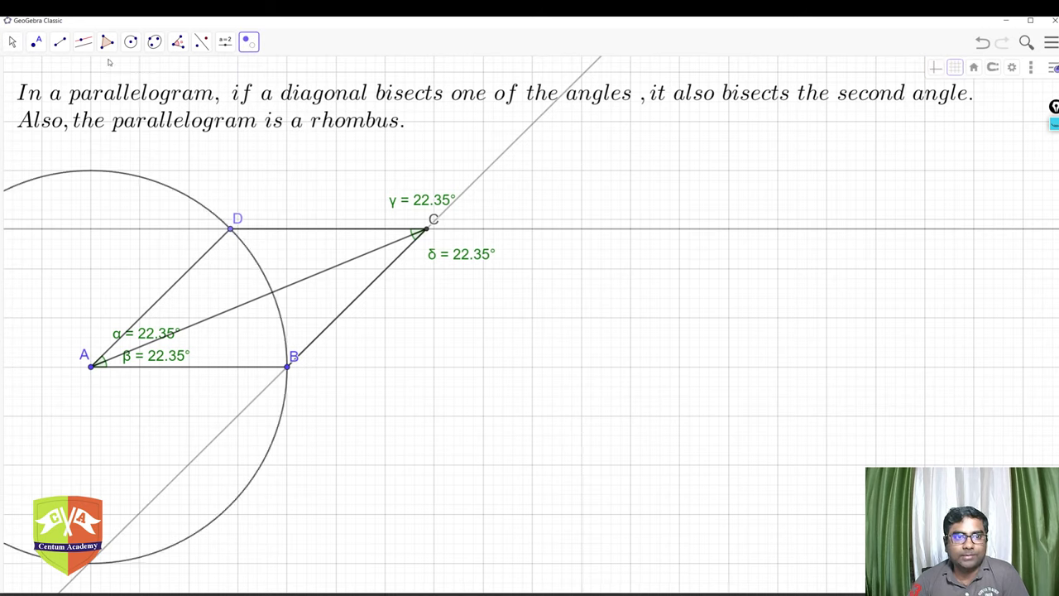
left_click(12, 42)
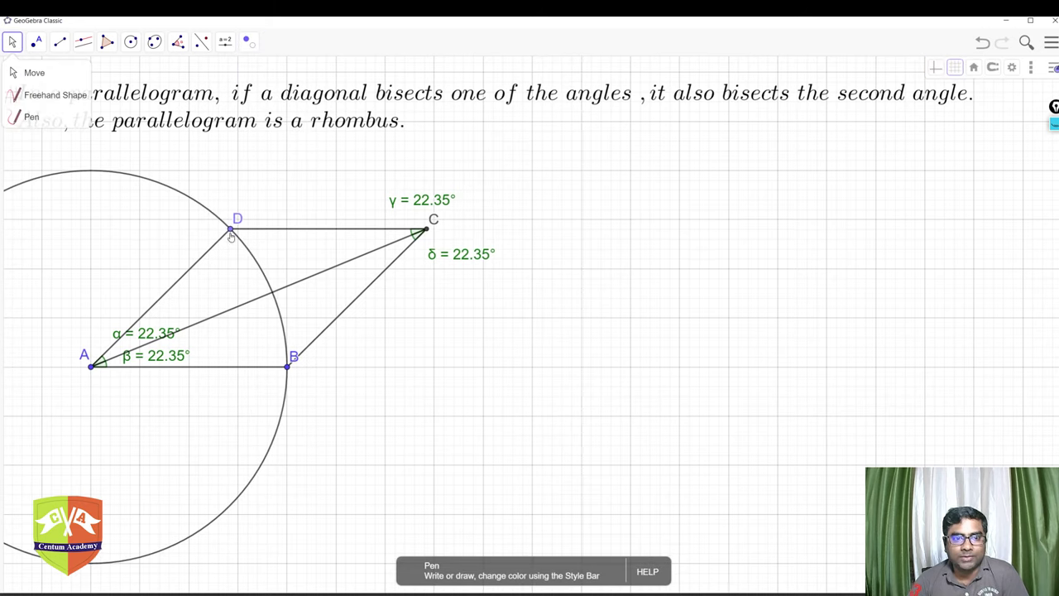
left_click_drag(230, 230, 207, 240)
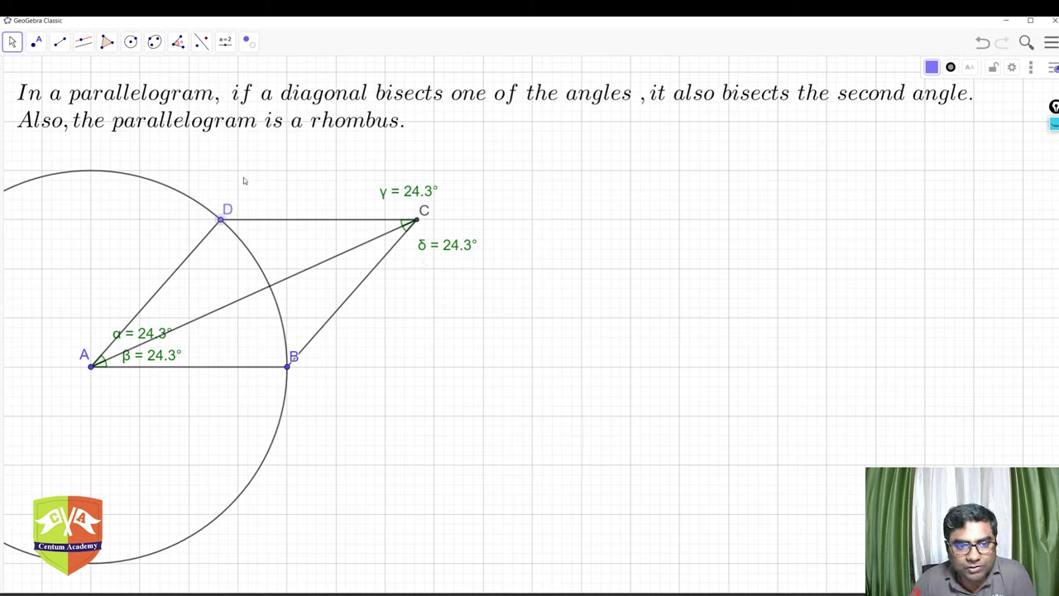
left_click_drag(219, 224, 171, 190)
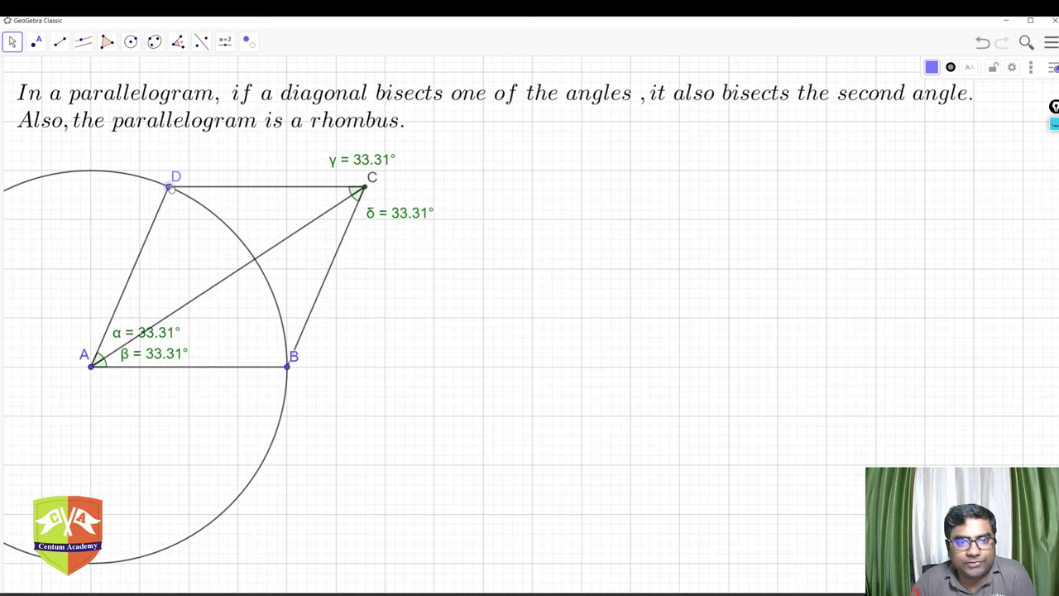
Hide angles δ, γ, β and α and the circle through B
right_click(391, 218)
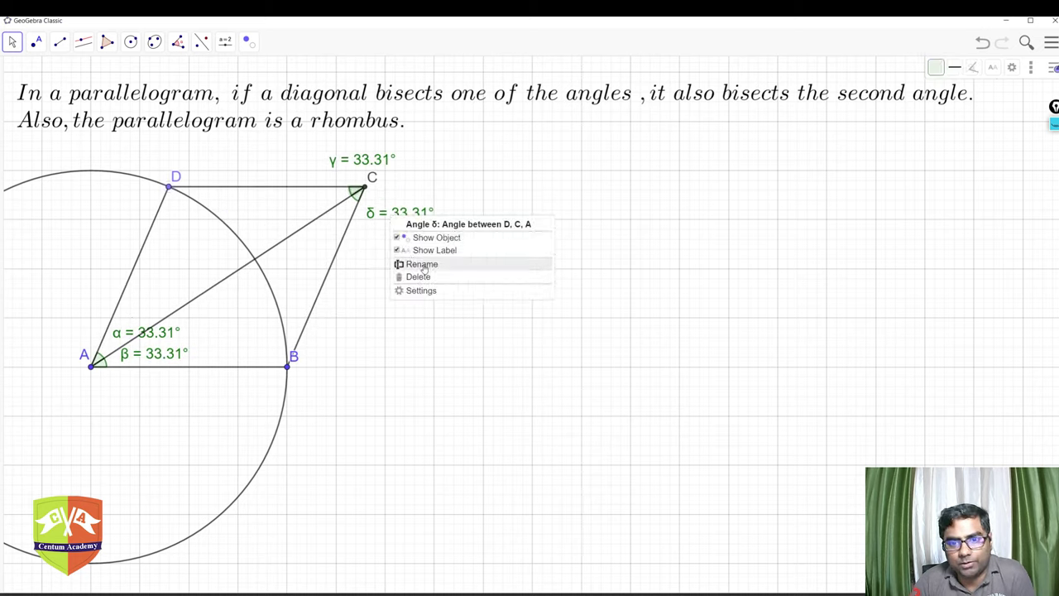
left_click(434, 240)
right_click(378, 168)
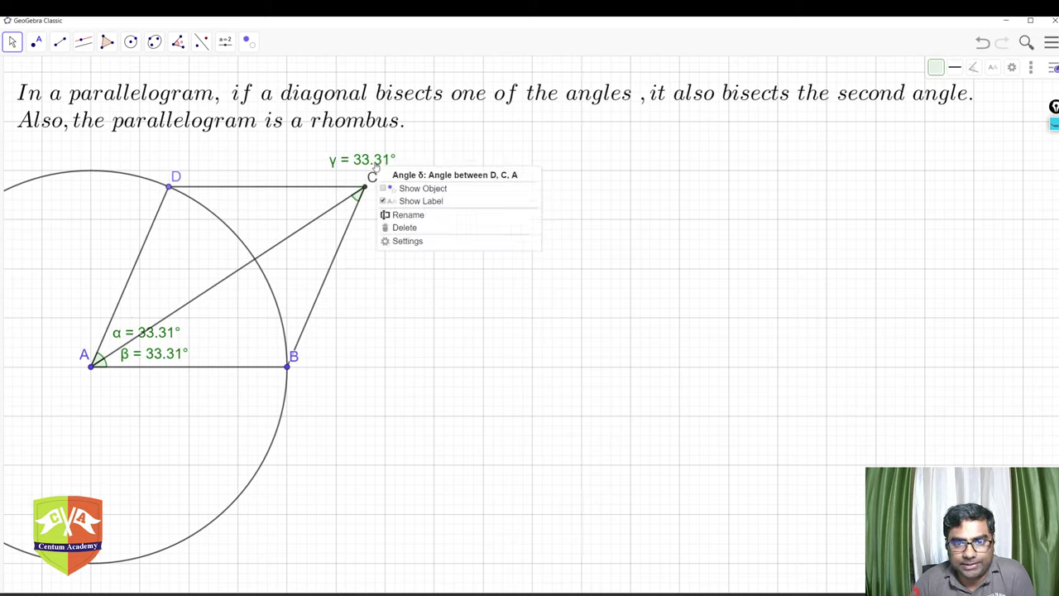
right_click(375, 170)
left_click(409, 187)
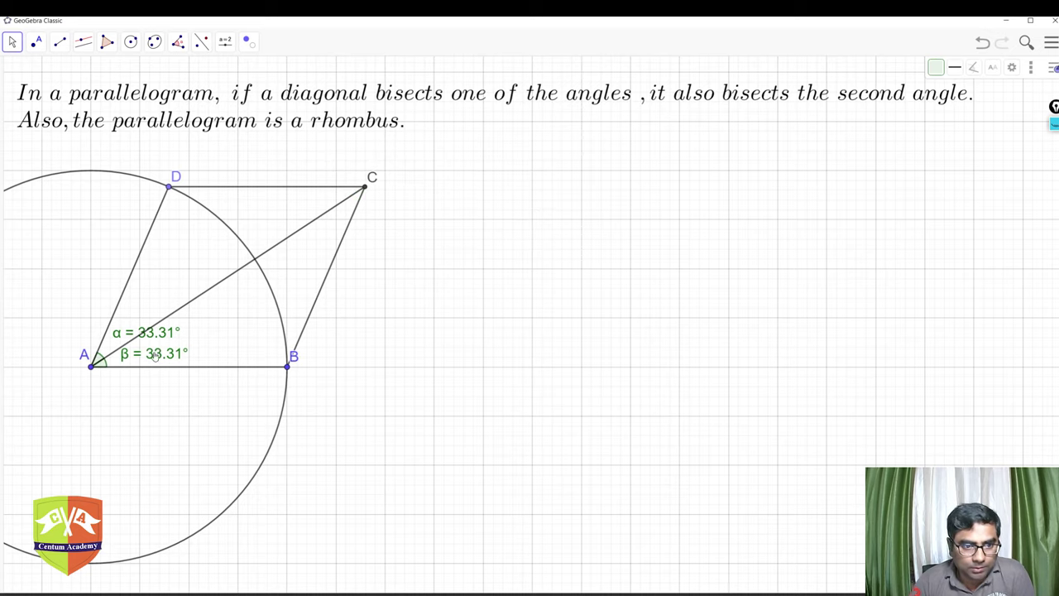
right_click(155, 355)
left_click(187, 373)
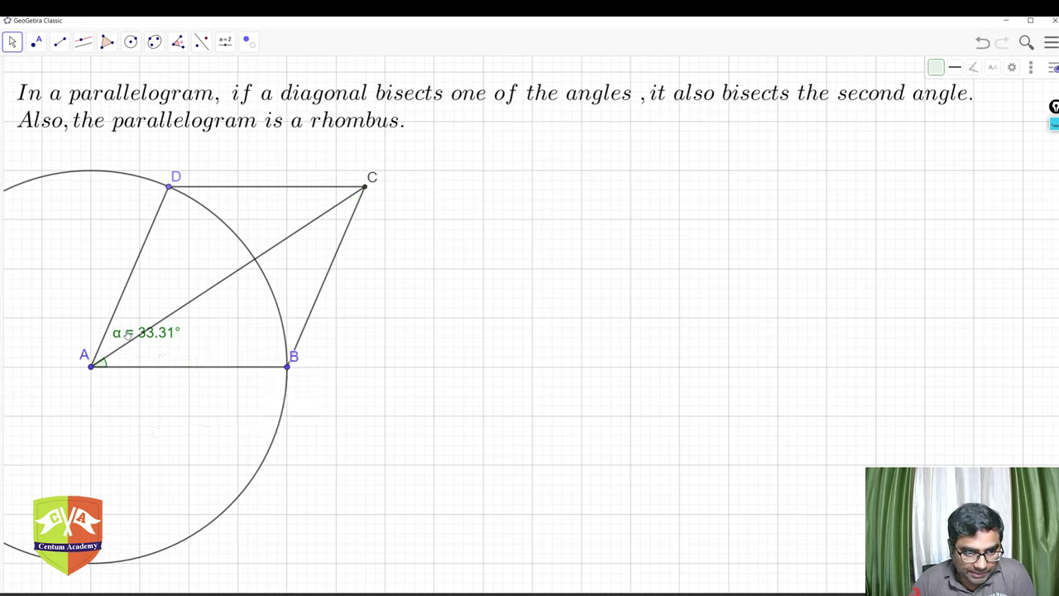
right_click(126, 334)
left_click(157, 353)
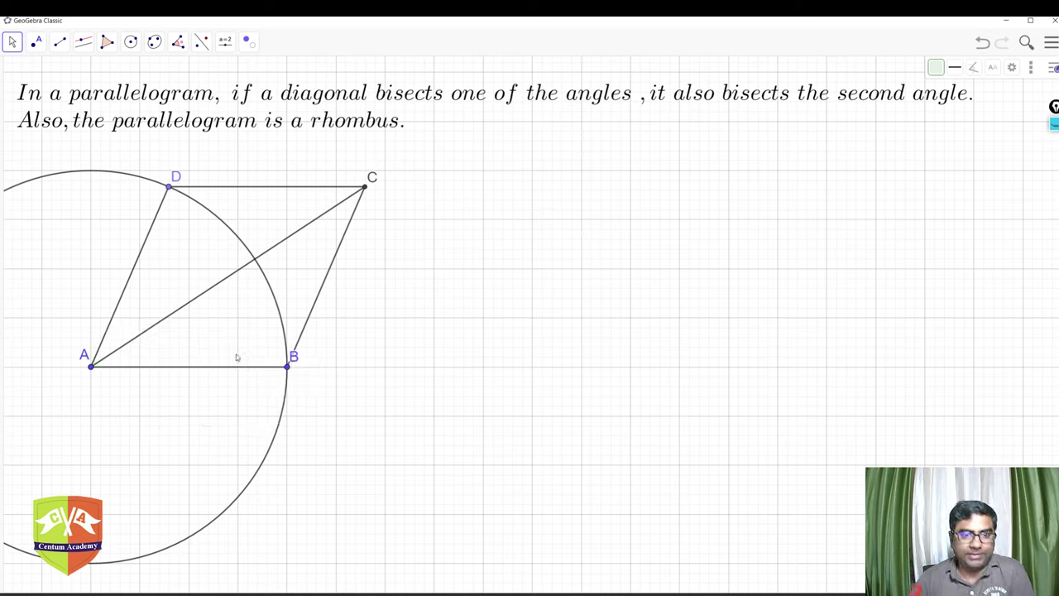
right_click(276, 307)
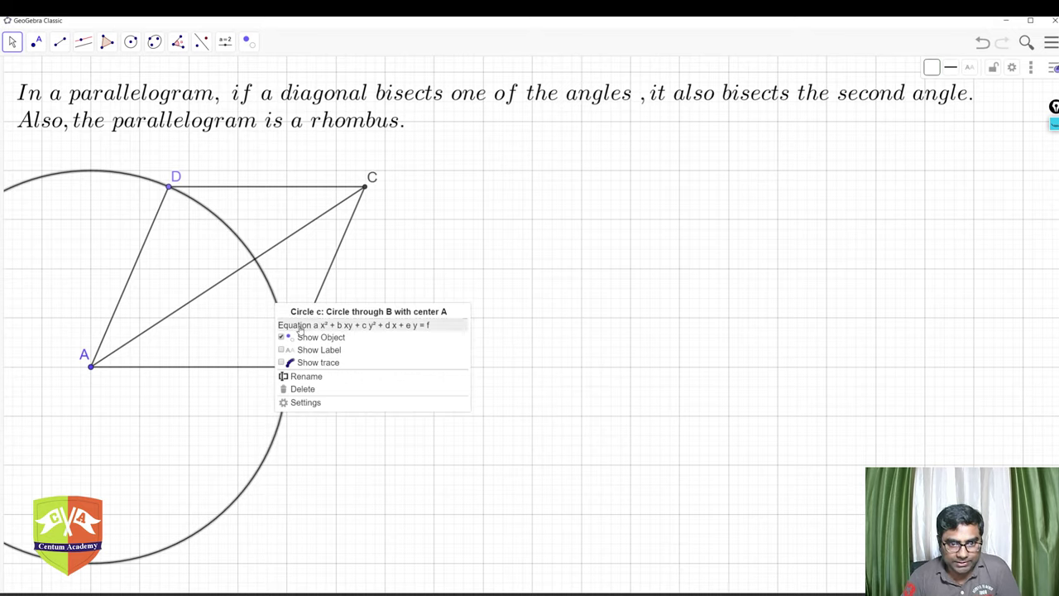
left_click(299, 337)
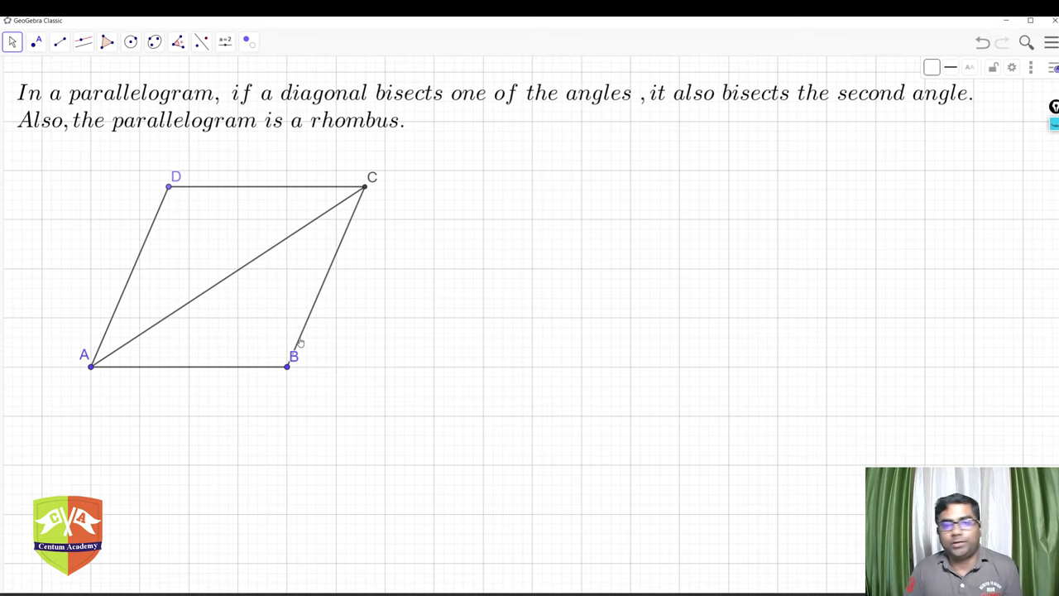
With the annotation pen, write 'Given: ABCD is a parallelogram, ∠DAC = ∠BAC = x'
key("ctrl+shift+p")
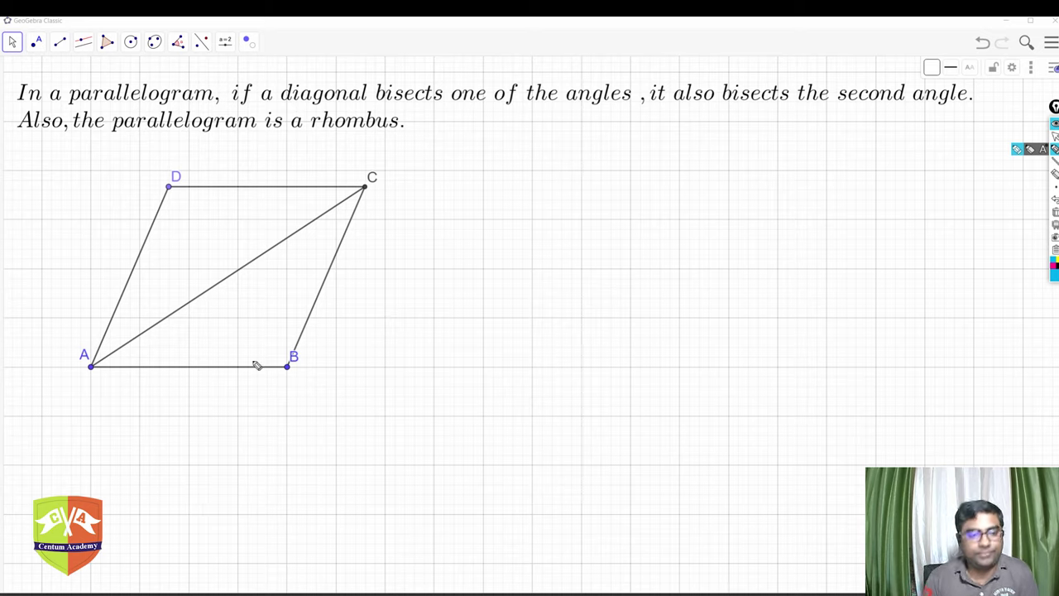
mouse_move(115, 402)
left_mouse_down()
mouse_move(124, 411)
mouse_move(315, 414)
mouse_move(374, 399)
left_mouse_up()
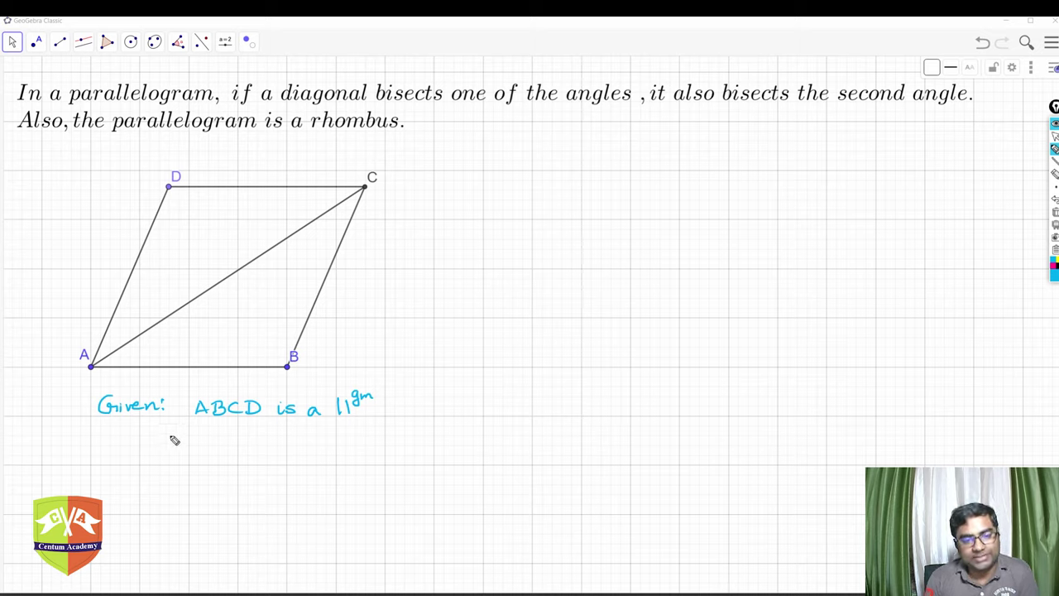
mouse_move(116, 434)
left_mouse_down()
mouse_move(146, 447)
mouse_move(321, 437)
left_mouse_up()
Mark both angles at A with x arcs and begin writing 'To prove: (a)'
mouse_move(130, 349)
left_mouse_down()
mouse_move(135, 365)
mouse_move(153, 357)
left_mouse_up()
mouse_move(114, 314)
left_mouse_down()
mouse_move(147, 334)
mouse_move(149, 306)
mouse_move(137, 315)
left_mouse_up()
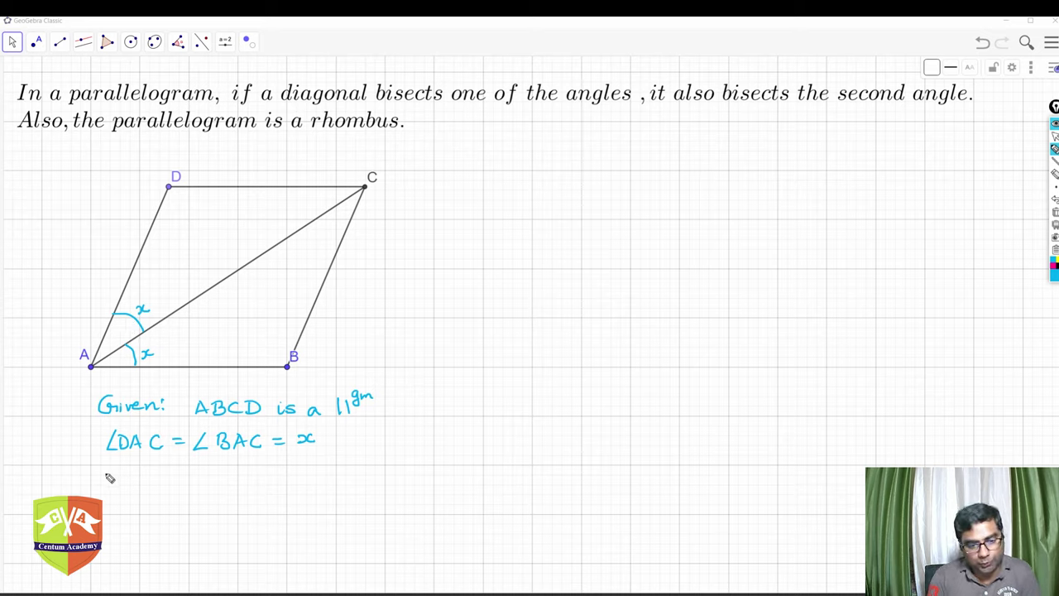
left_click_drag(104, 473, 128, 473)
mouse_move(116, 475)
left_mouse_down()
mouse_move(116, 497)
mouse_move(123, 481)
mouse_move(147, 492)
mouse_move(203, 480)
mouse_move(209, 497)
mouse_move(239, 490)
mouse_move(221, 491)
left_mouse_up()
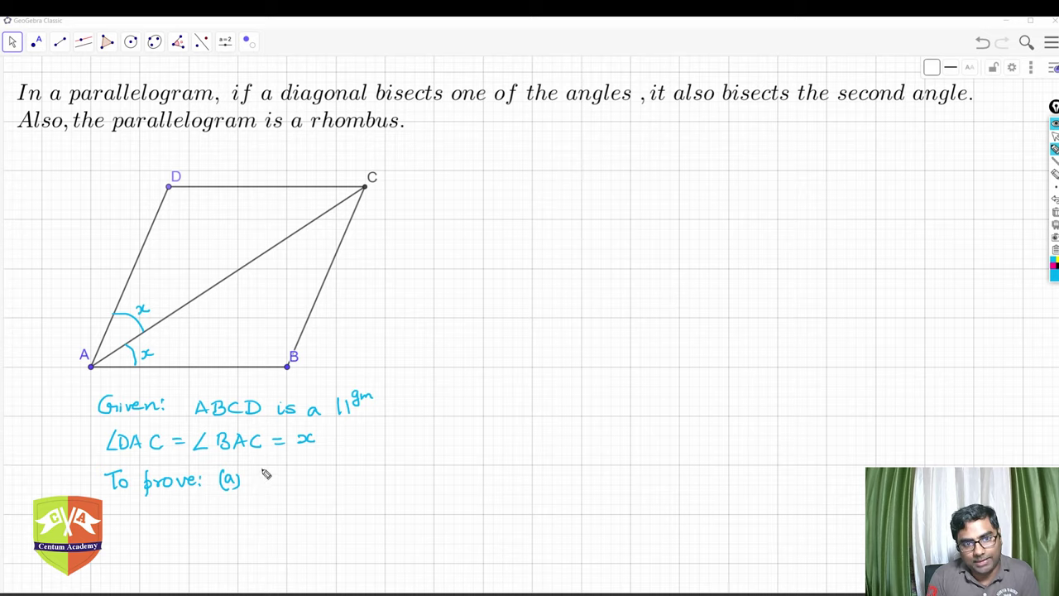
Write '∠DCA = ∠BCA' for part (a) and mark the angles at C with arcs y and z
mouse_move(265, 471)
left_mouse_down()
mouse_move(266, 488)
mouse_move(309, 483)
left_mouse_up()
left_click_drag(316, 478, 404, 483)
mouse_move(343, 211)
left_mouse_down()
mouse_move(351, 218)
mouse_move(331, 238)
left_mouse_up()
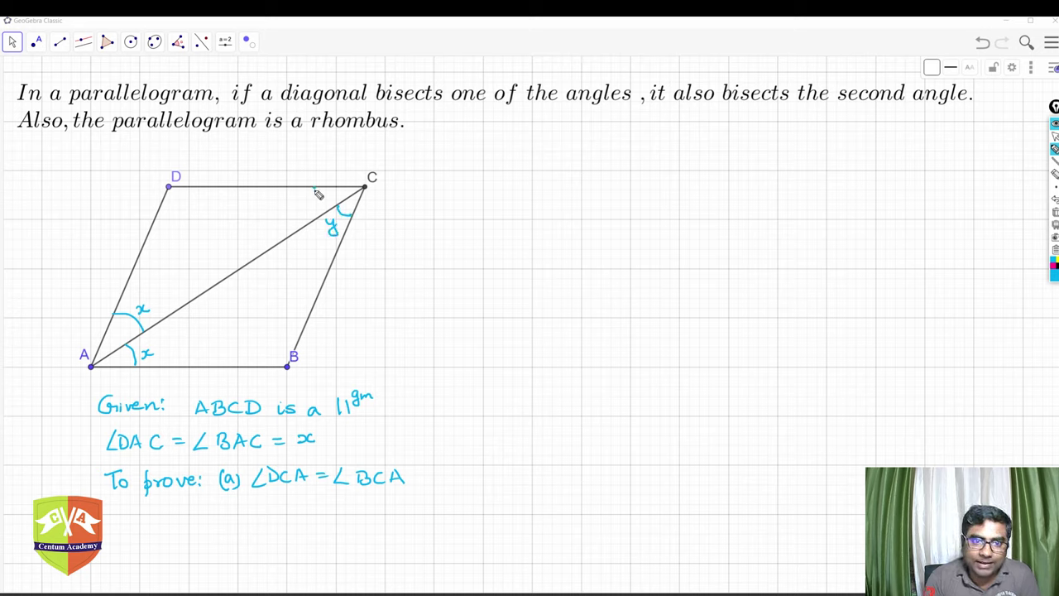
mouse_move(315, 189)
left_mouse_down()
mouse_move(309, 220)
mouse_move(289, 213)
mouse_move(298, 217)
left_mouse_up()
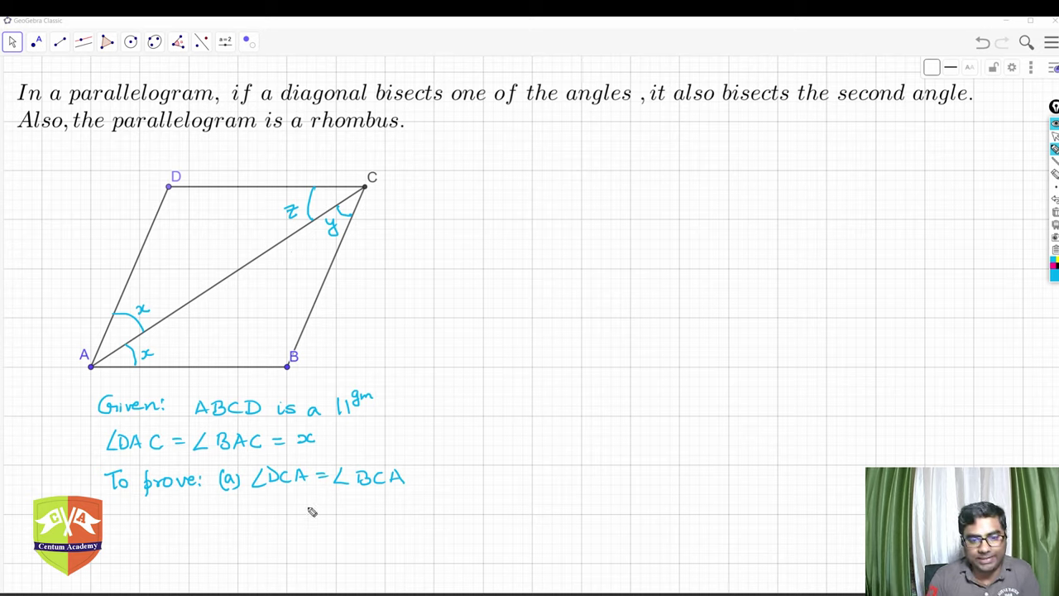
Write 'y = z' and '(b) ABCD is a rhombus', then draw a vertical divider beside the figure
mouse_move(287, 499)
left_mouse_down()
mouse_move(290, 521)
mouse_move(320, 504)
left_mouse_up()
left_click_drag(310, 508, 321, 509)
left_click_drag(333, 501, 348, 513)
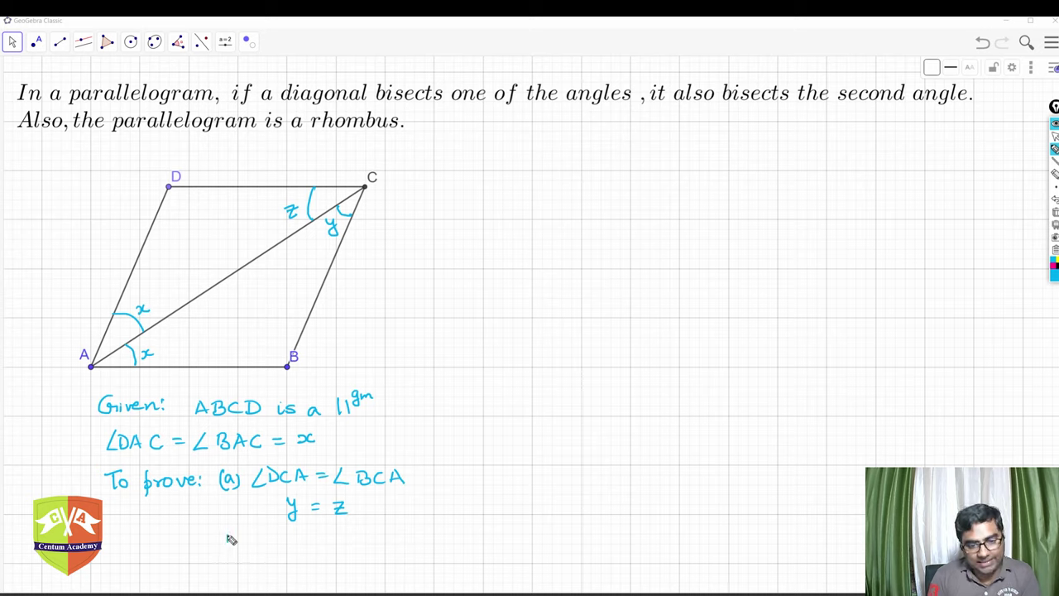
mouse_move(227, 533)
left_mouse_down()
mouse_move(224, 549)
mouse_move(233, 549)
left_mouse_up()
mouse_move(237, 533)
left_mouse_down()
mouse_move(238, 549)
mouse_move(268, 535)
mouse_move(279, 549)
left_mouse_up()
left_click_drag(300, 536, 307, 550)
mouse_move(307, 535)
left_mouse_down()
mouse_move(307, 551)
mouse_move(461, 546)
left_mouse_up()
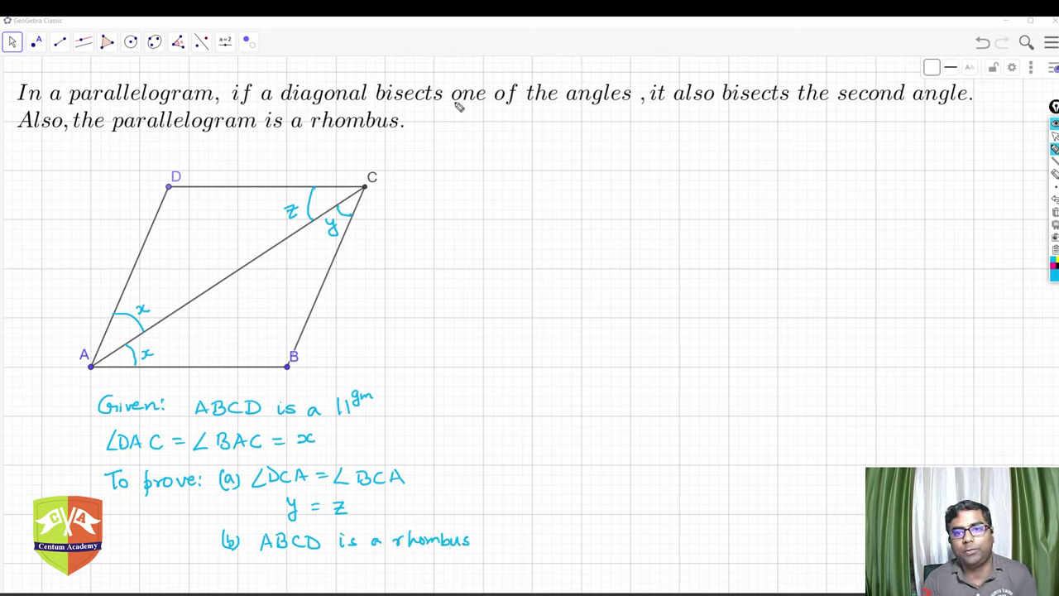
left_click_drag(435, 124, 431, 368)
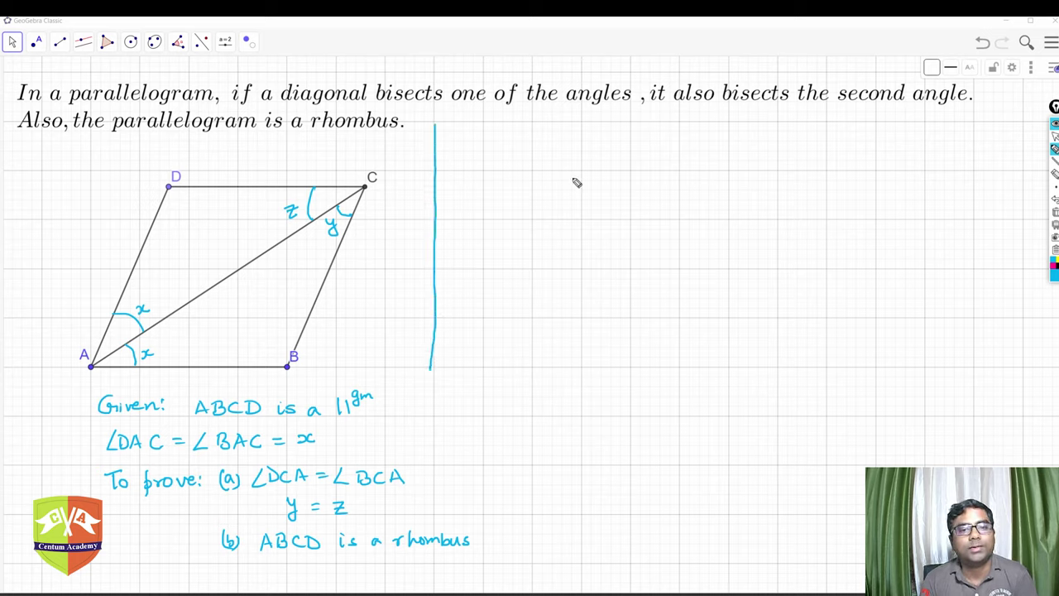